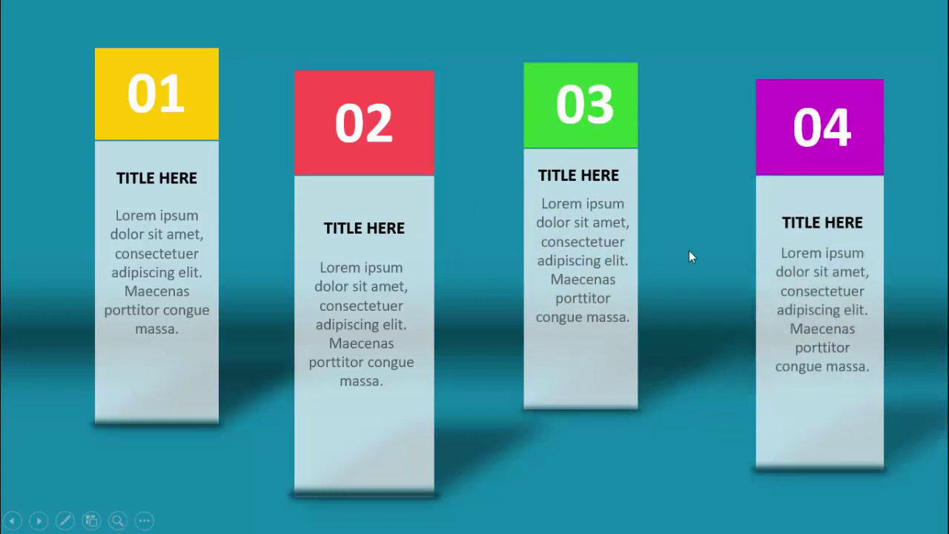
Advance the slideshow from the four-card slide to the PowerPoint University logo slide
click(683, 167)
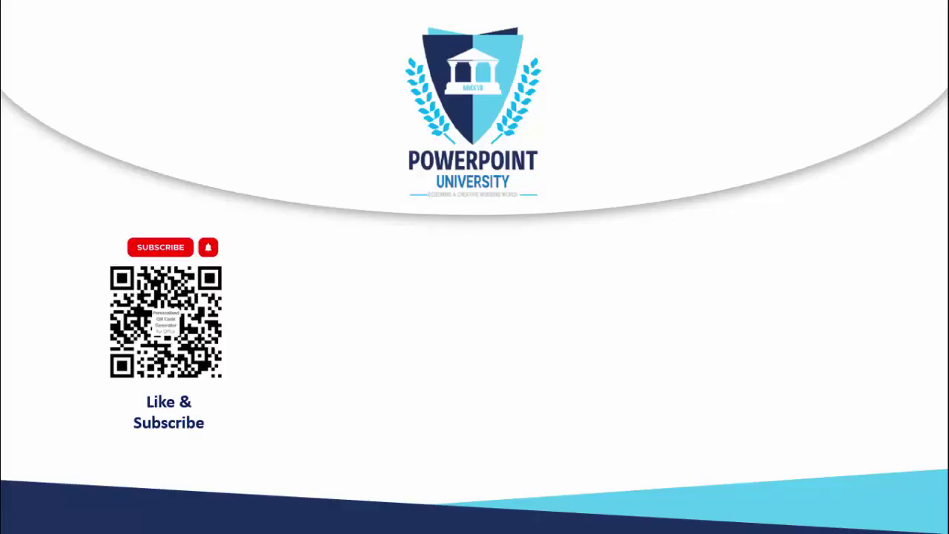
Reveal the remaining QR codes on the logo slide
click(917, 282)
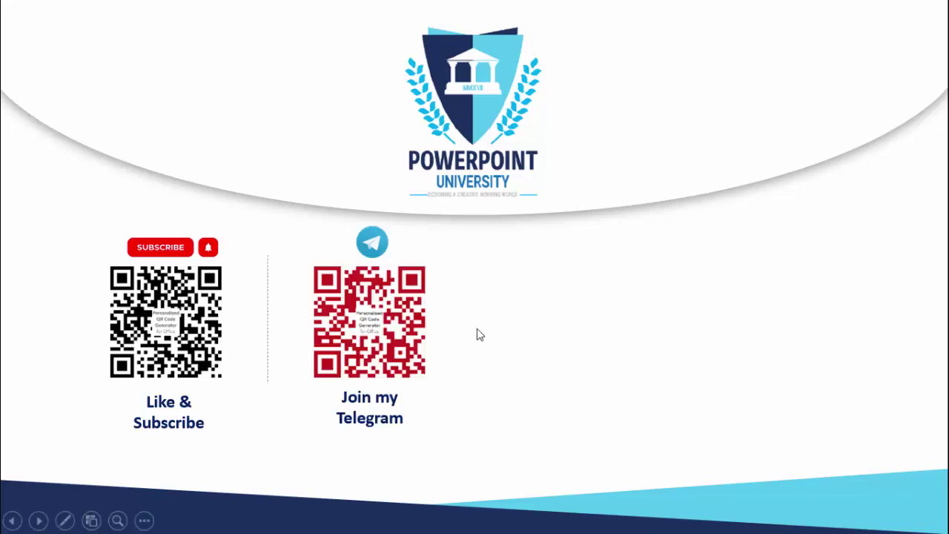
click(543, 313)
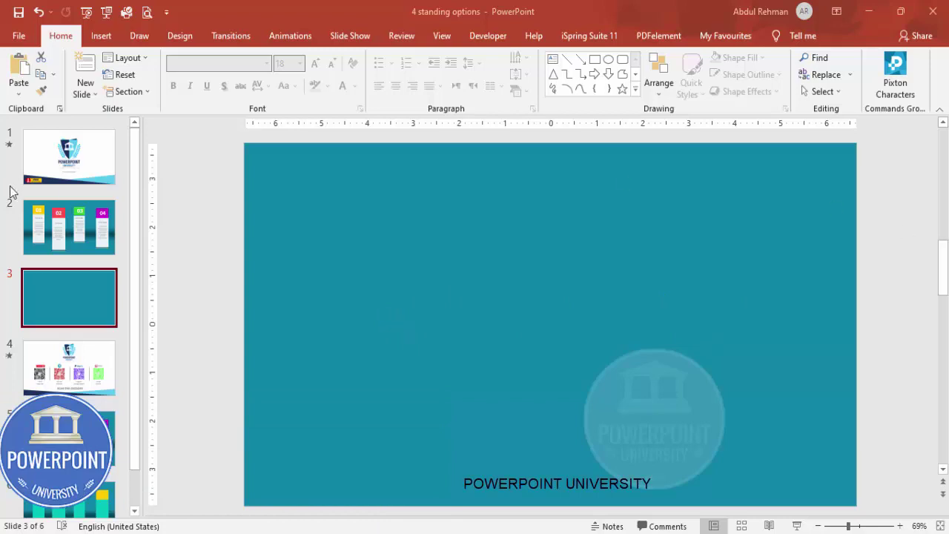
Draw a tall white rectangle with no outline on the left of slide 3
click(100, 34)
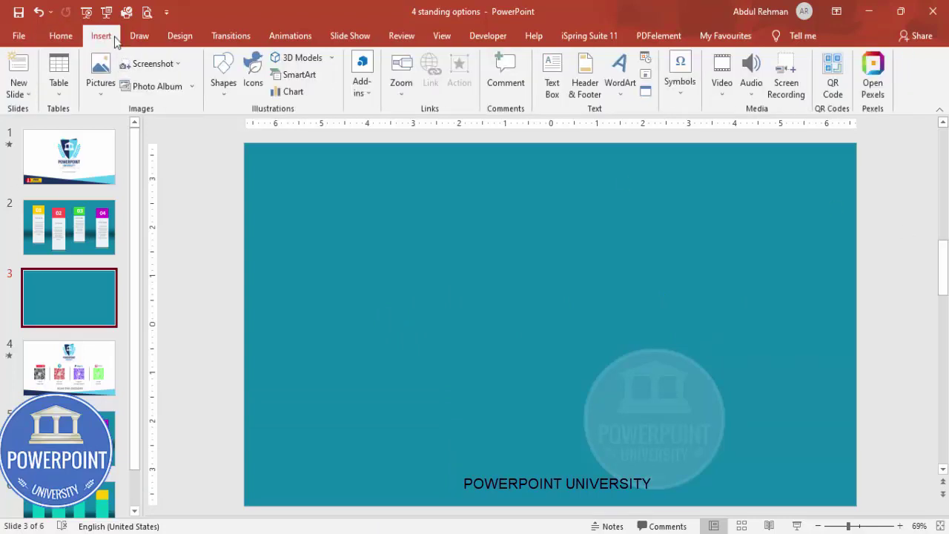
click(221, 90)
click(217, 201)
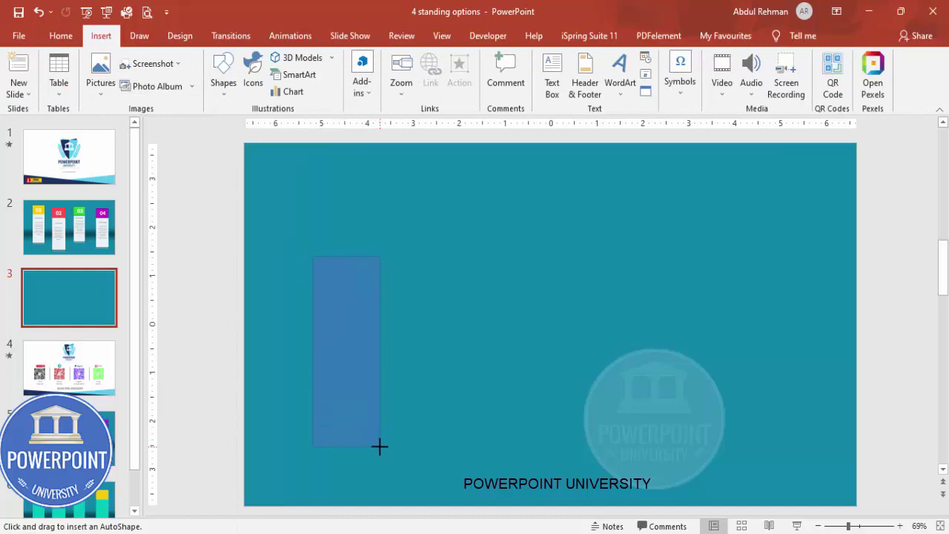
drag(379, 447, 380, 445)
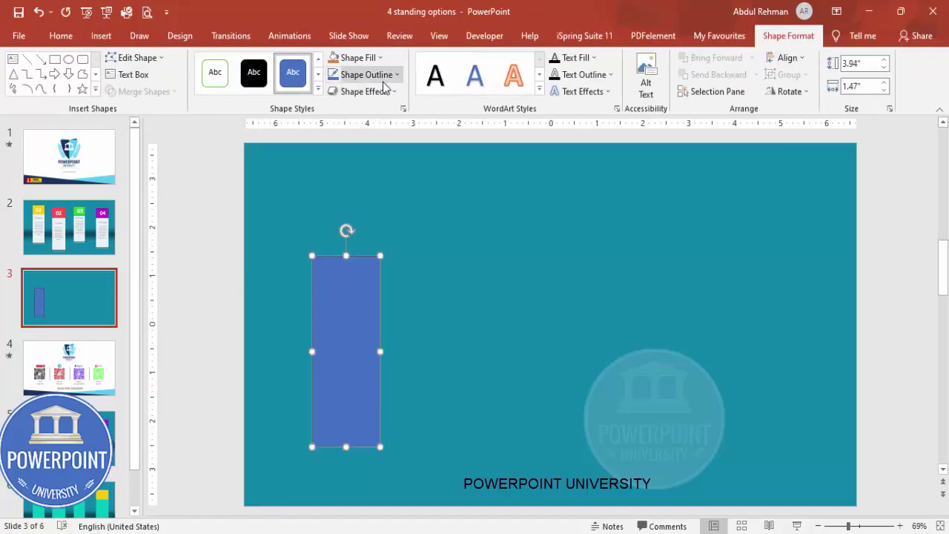
click(366, 74)
click(355, 235)
click(358, 64)
click(333, 87)
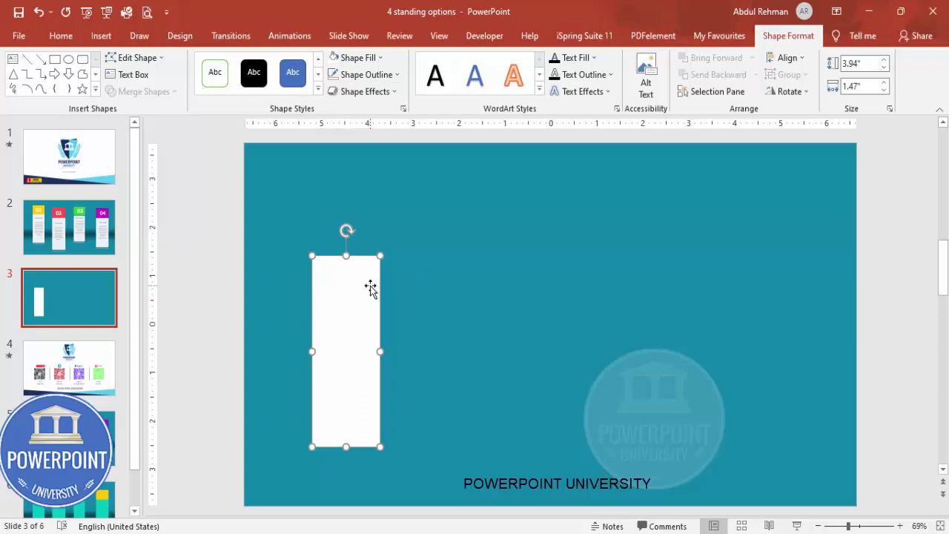
Duplicate the bar above itself, shorten it into a square and fill it light green
drag(356, 346, 419, 310)
drag(414, 424, 354, 232)
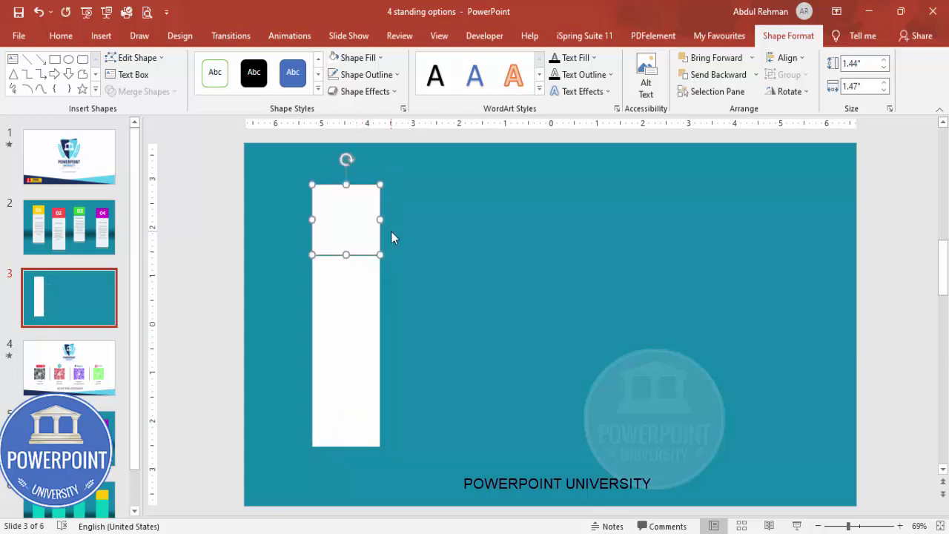
click(356, 58)
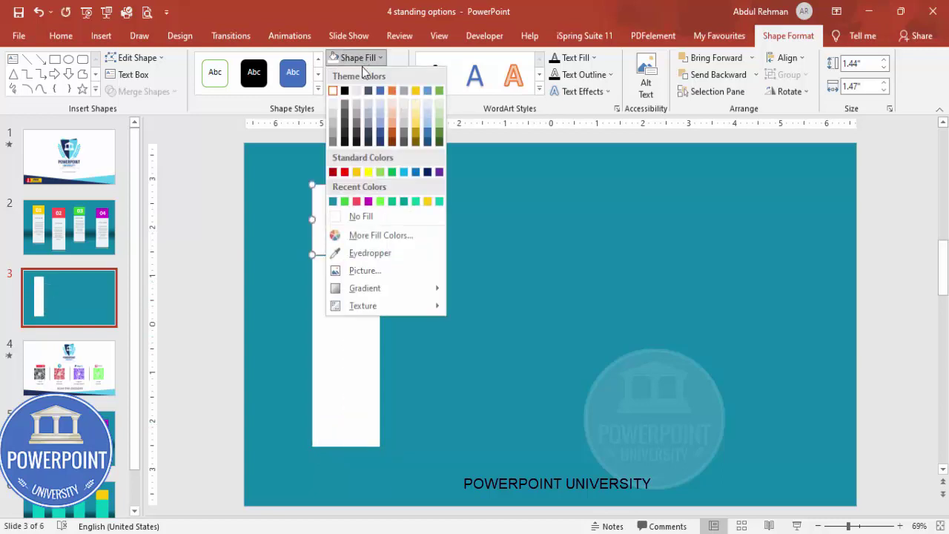
click(381, 171)
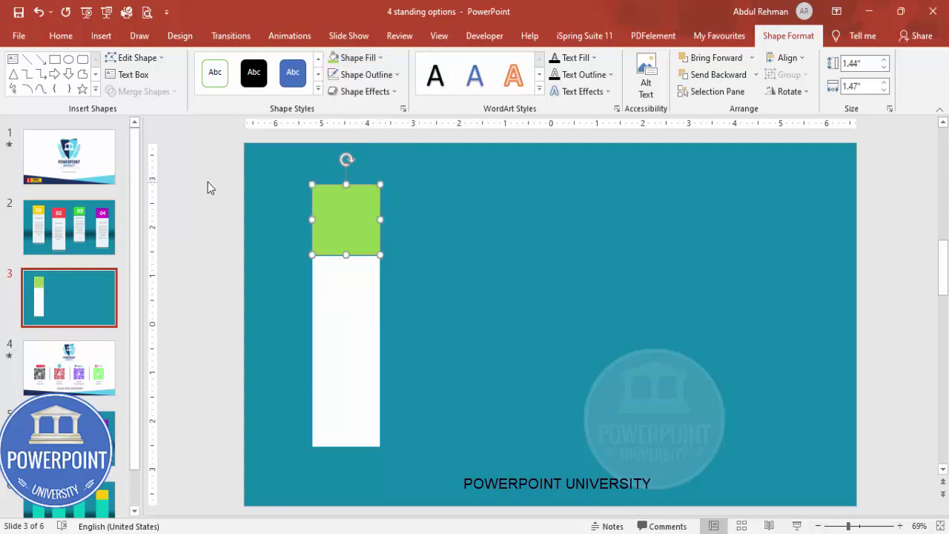
Make a taller second card to the right by copying the white bar and green square
click(187, 190)
click(317, 323)
drag(342, 326, 485, 348)
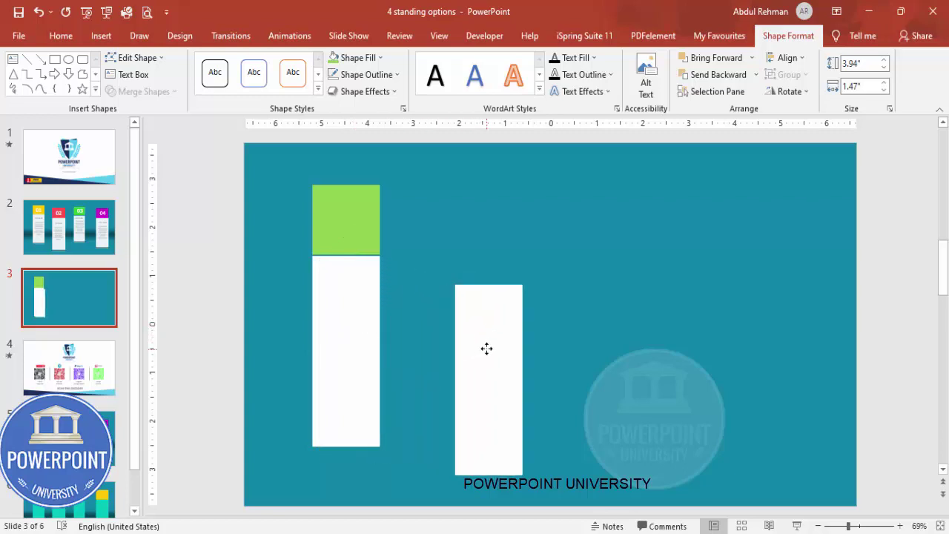
drag(487, 285, 490, 269)
drag(489, 334, 489, 337)
click(354, 236)
drag(348, 222, 483, 240)
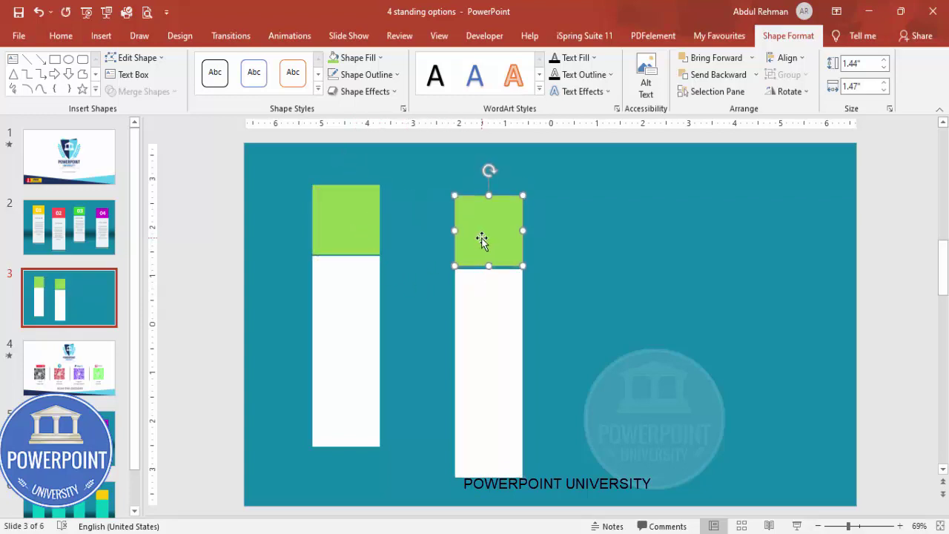
Add a shorter, raised third card with its own green square further right
drag(499, 333, 621, 329)
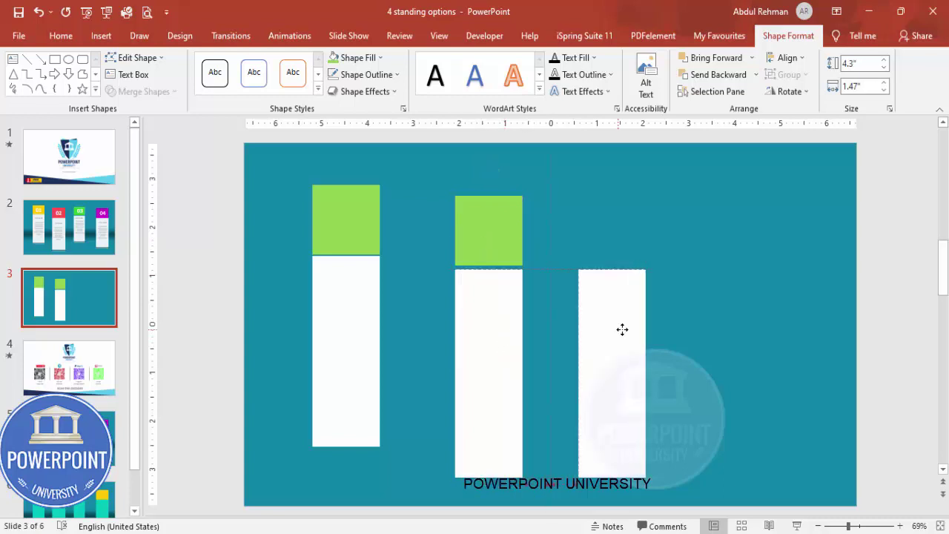
drag(612, 476, 613, 435)
drag(618, 403, 617, 380)
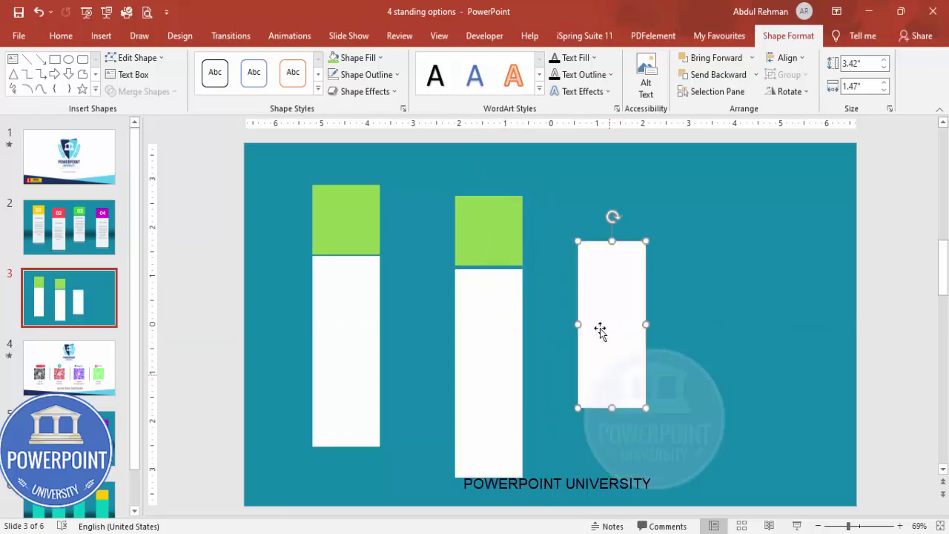
click(461, 239)
drag(490, 247, 617, 206)
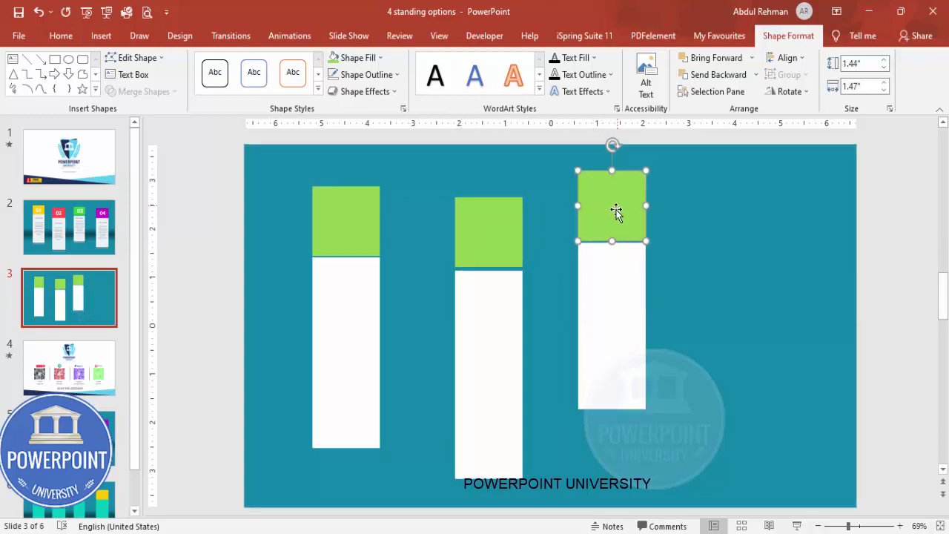
Add a longer fourth card at the far right, topped with a green square
click(630, 312)
drag(630, 311, 760, 380)
drag(745, 448, 745, 478)
drag(757, 425, 774, 419)
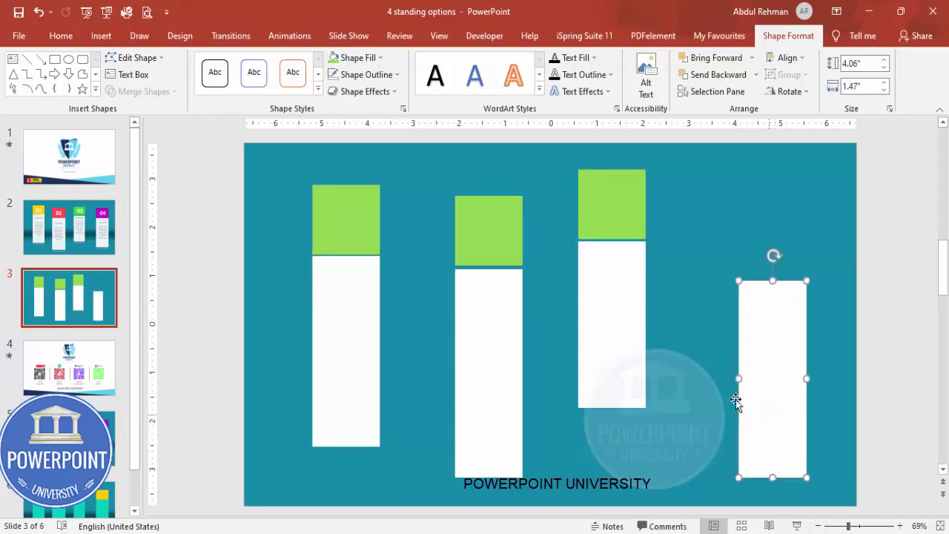
drag(618, 213, 782, 251)
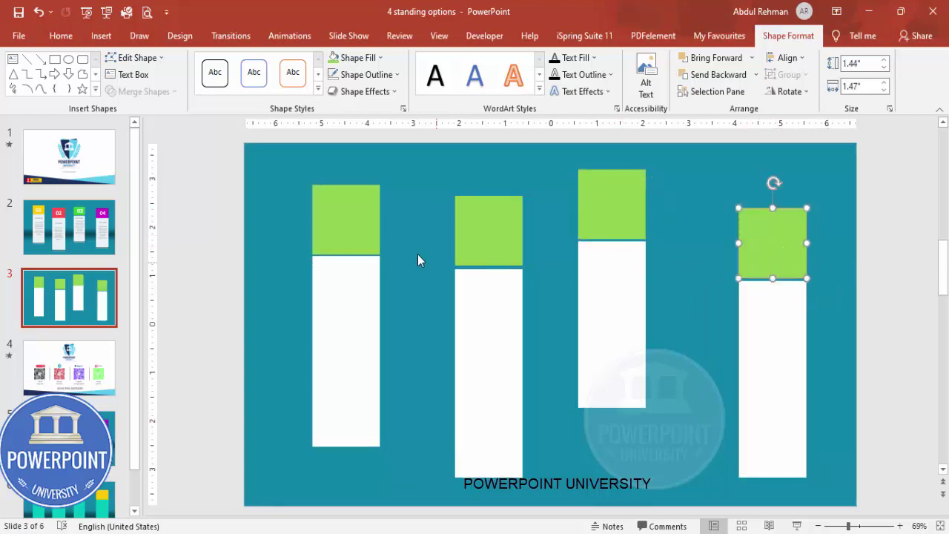
Fill the header squares of cards two, three and four yellow, light blue and red
click(511, 213)
click(359, 57)
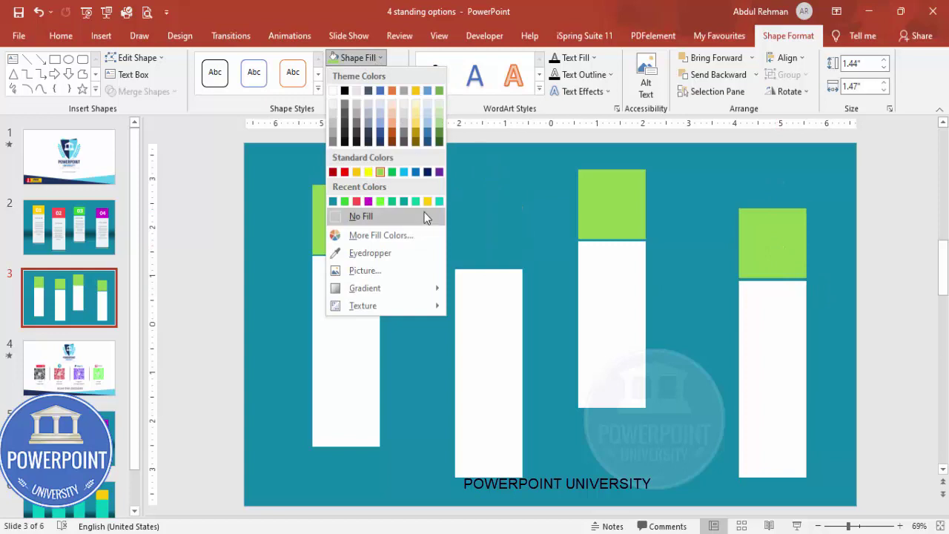
click(428, 201)
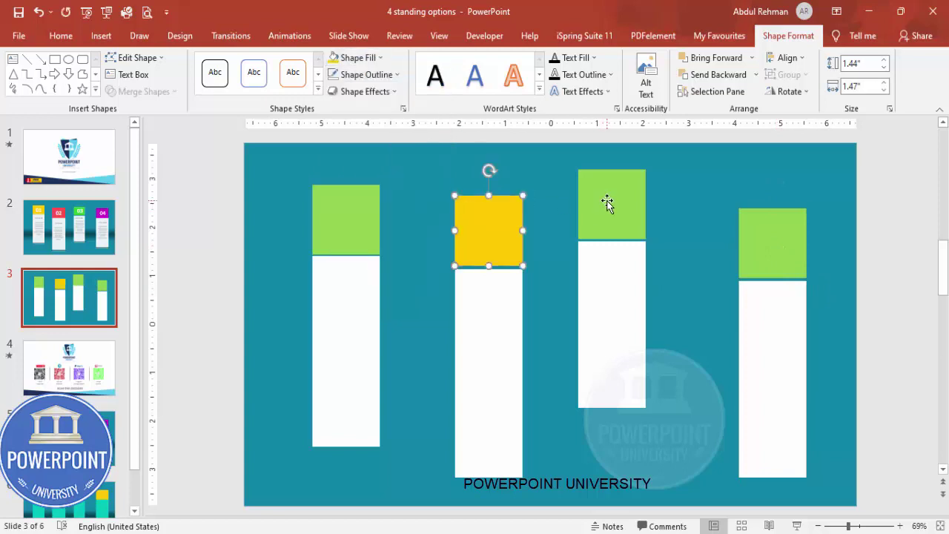
click(607, 202)
click(359, 57)
click(404, 171)
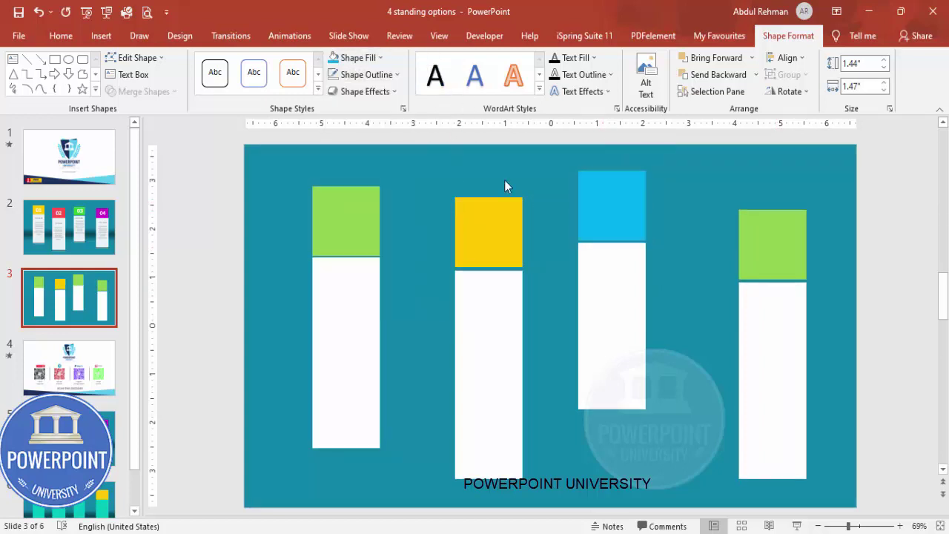
click(751, 253)
click(359, 57)
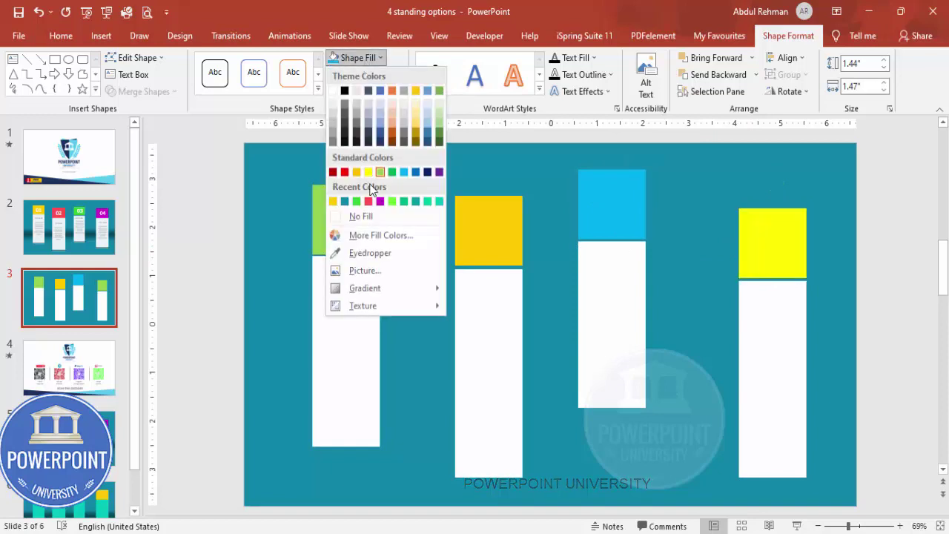
click(368, 201)
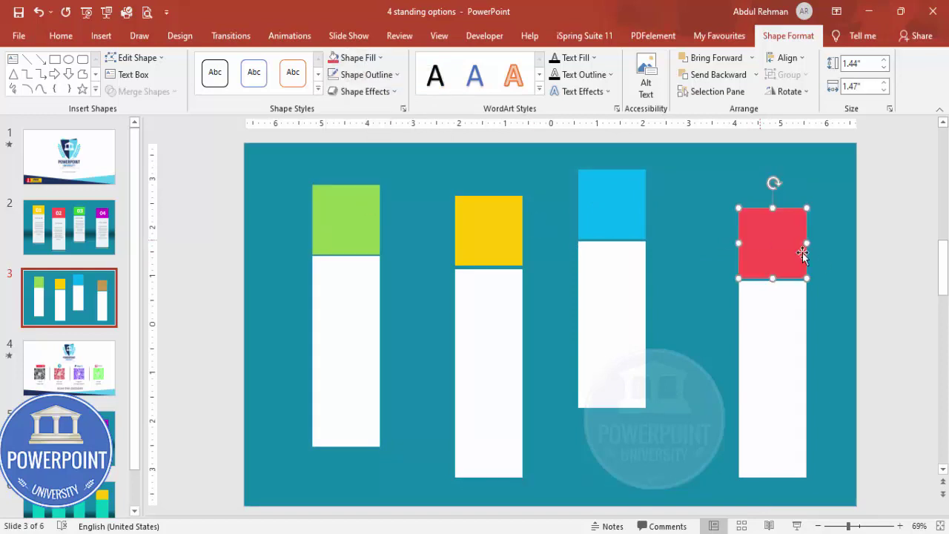
click(864, 278)
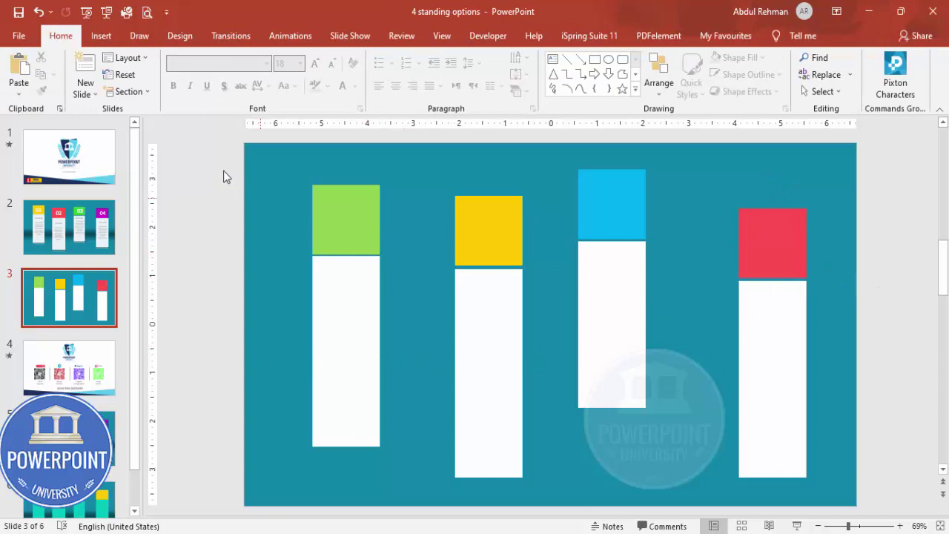
Draw a wide outline-free rectangle across the slide's middle and open Format Shape
click(101, 35)
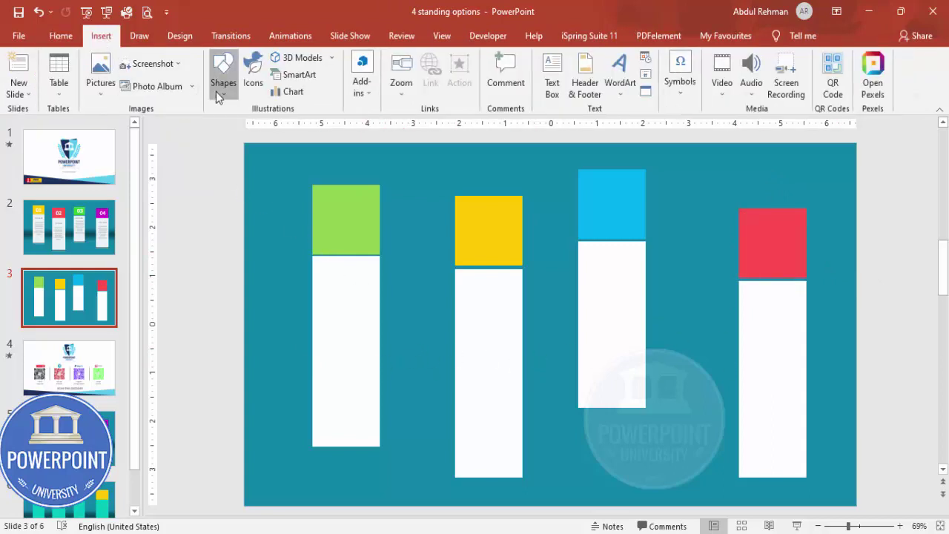
click(223, 78)
click(222, 208)
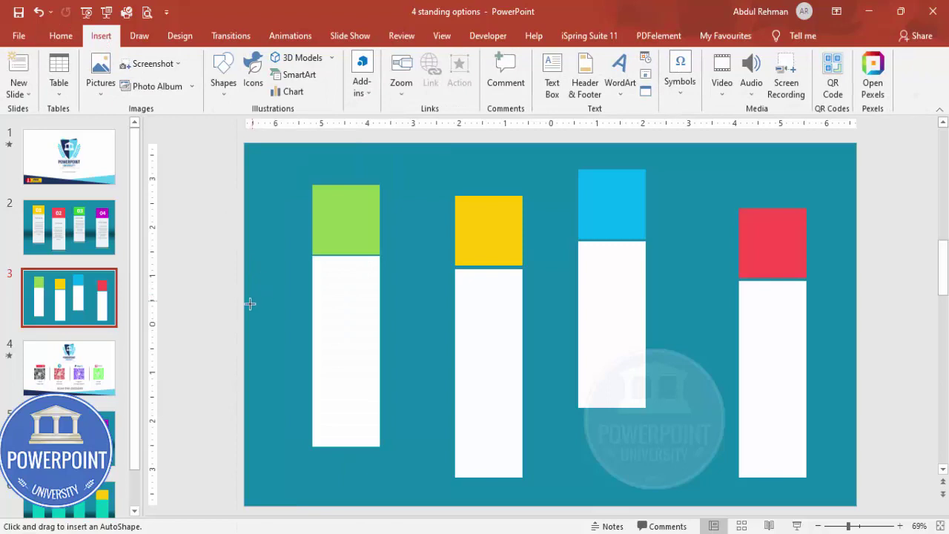
mouse_move(247, 314)
mouse_down()
mouse_move(869, 424)
mouse_move(853, 432)
mouse_up()
click(395, 76)
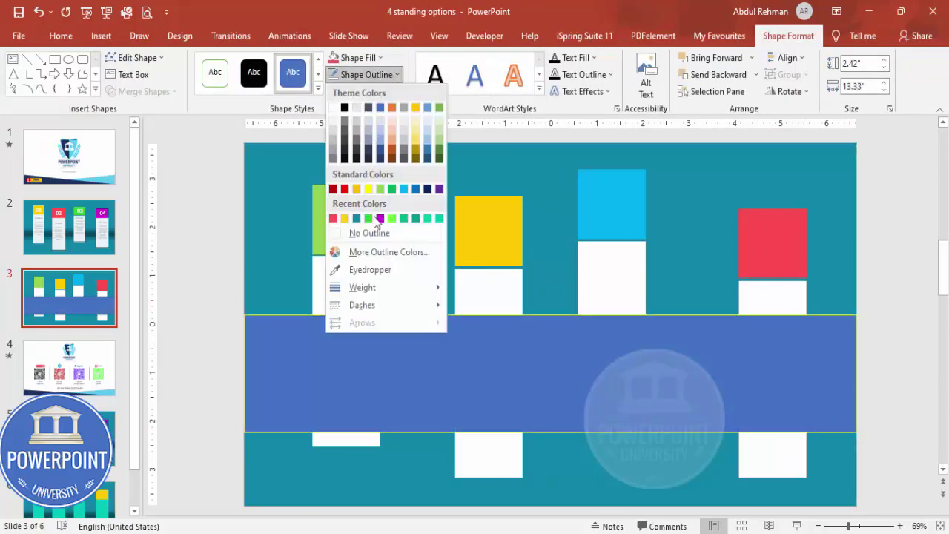
click(380, 235)
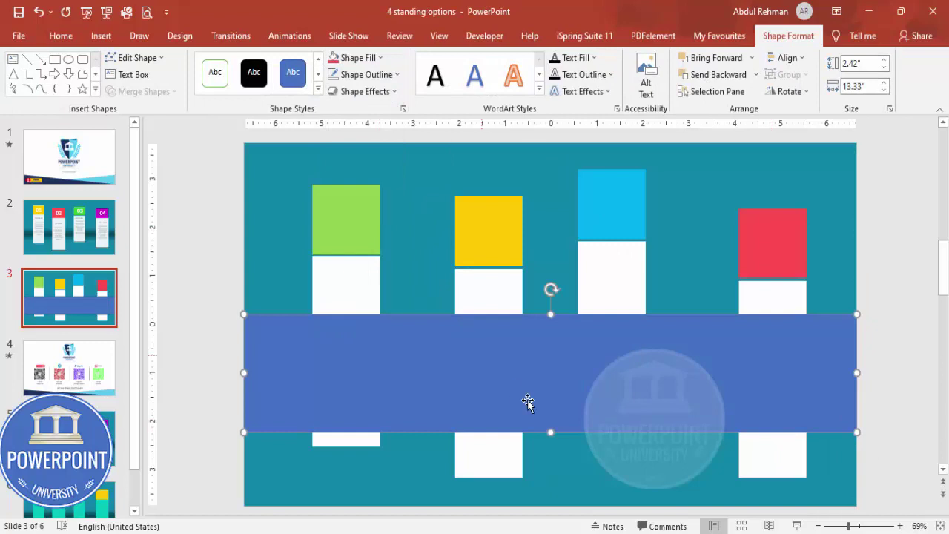
right_click(581, 386)
click(623, 355)
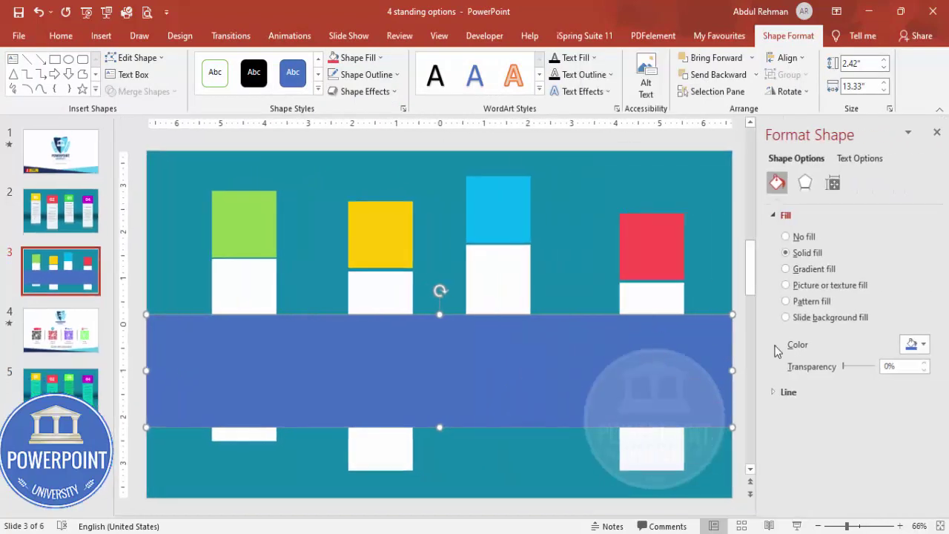
Give the band a two-stop gradient fill running from teal to black
click(782, 269)
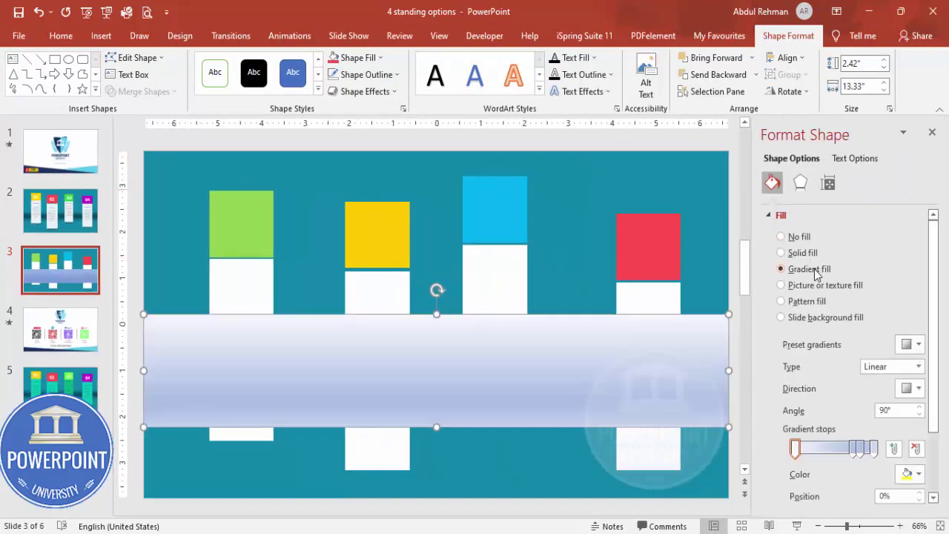
click(860, 449)
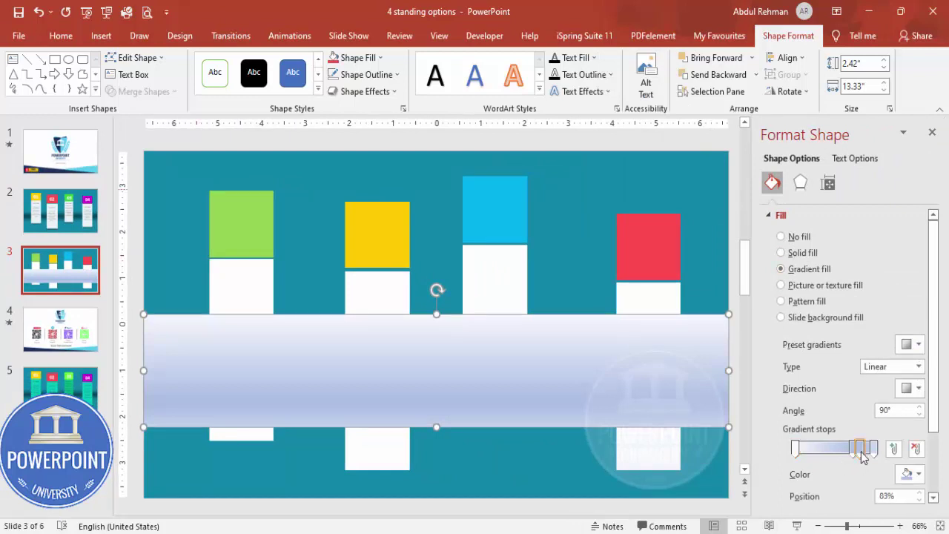
click(918, 449)
click(918, 450)
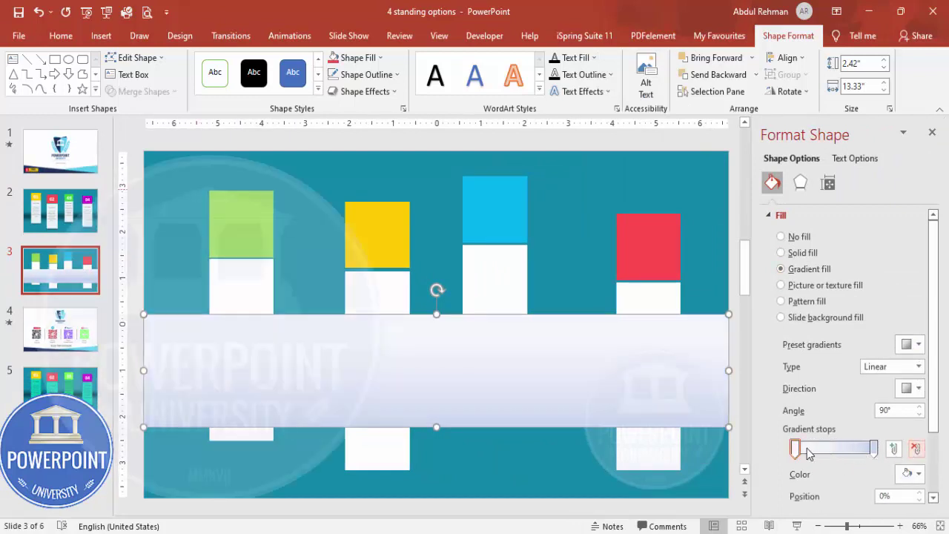
click(796, 449)
click(910, 474)
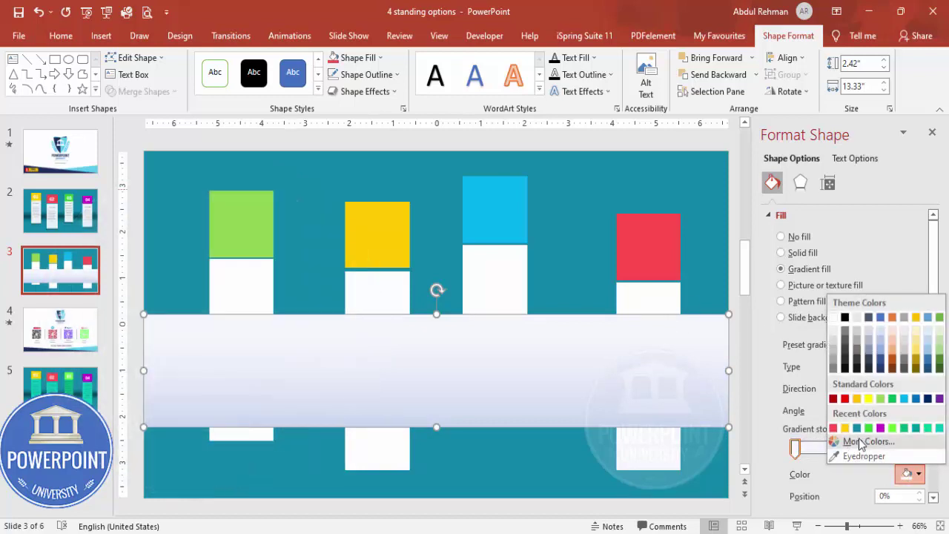
click(858, 429)
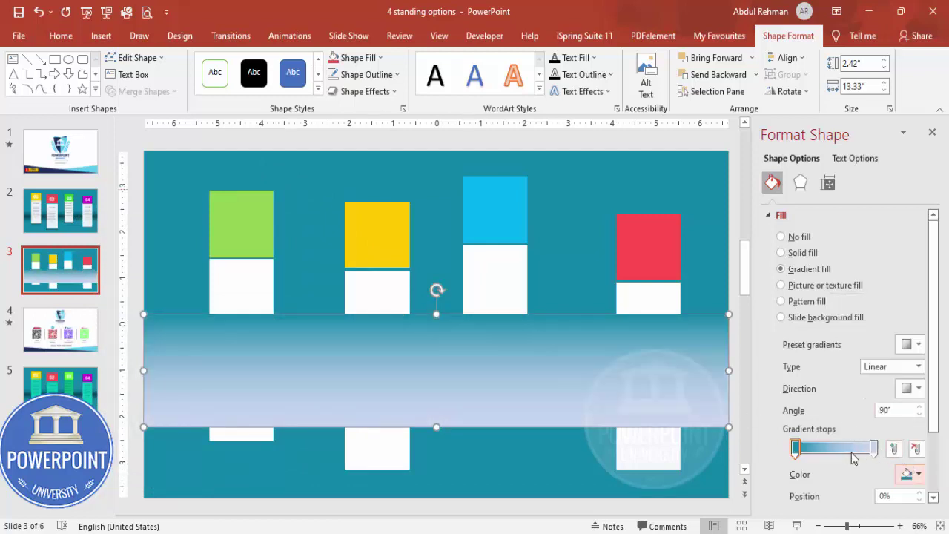
click(874, 448)
click(911, 475)
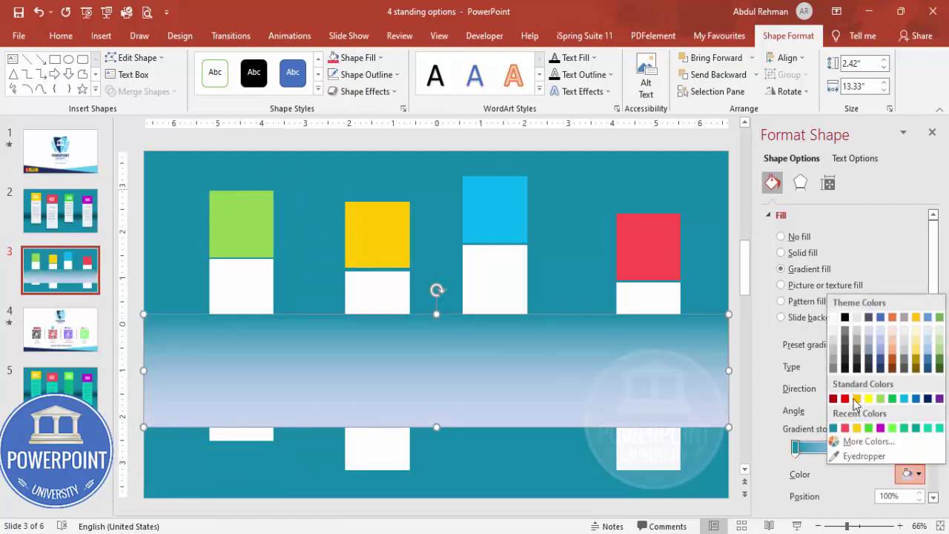
click(847, 319)
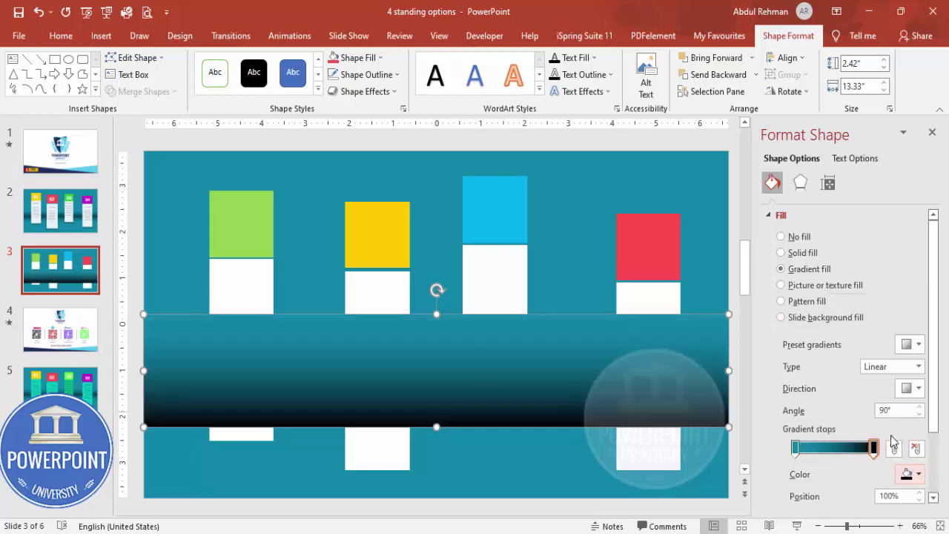
Set the gradient direction to 270°, make the teal stop transparent, and lower the band
click(919, 389)
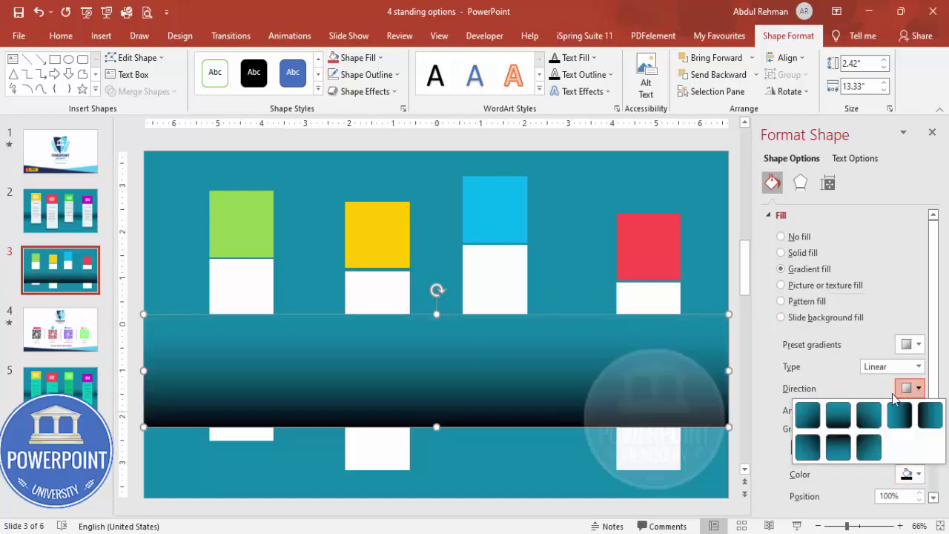
click(835, 448)
scroll(942, 368, down, 3)
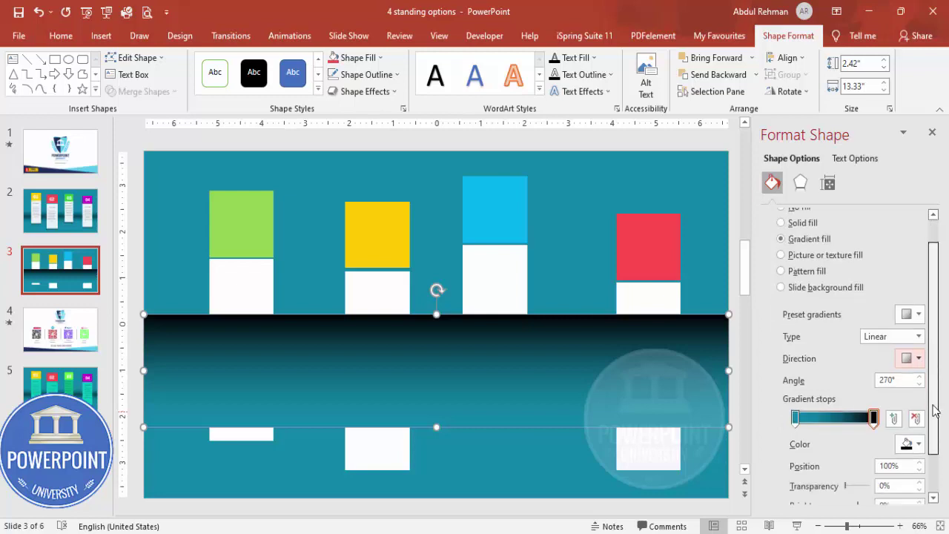
click(796, 367)
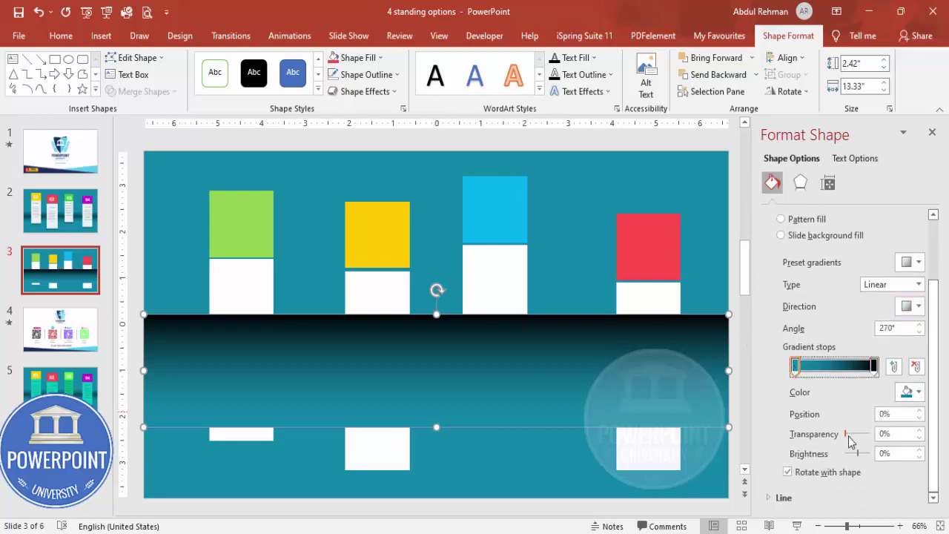
mouse_move(846, 437)
mouse_down()
mouse_move(882, 436)
mouse_move(853, 436)
mouse_up()
click(873, 367)
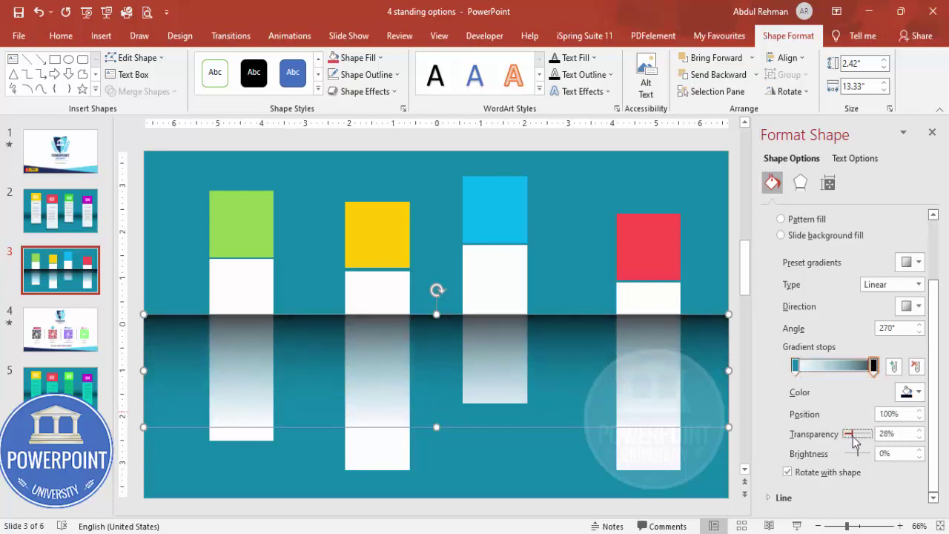
drag(614, 355, 602, 380)
Send the band behind the cards and shift it slightly lower
click(757, 74)
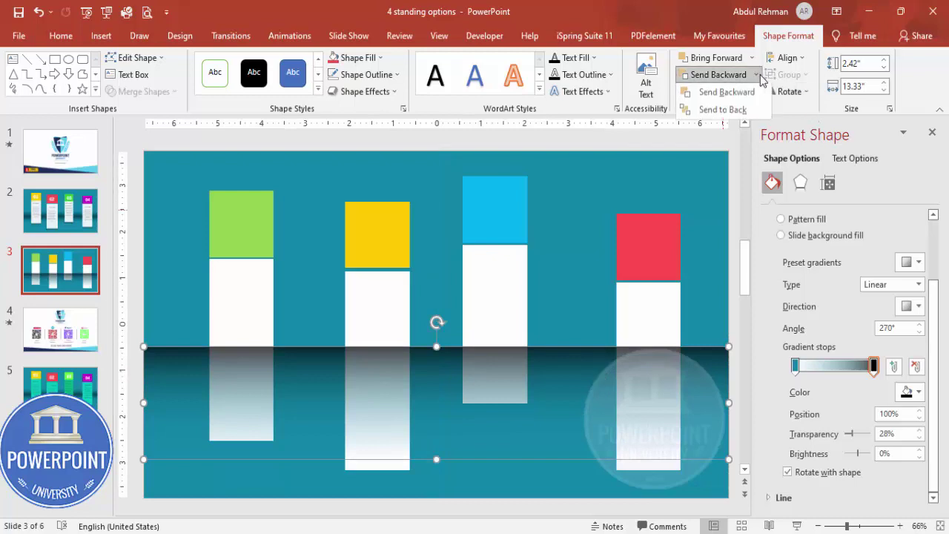
click(724, 113)
click(609, 178)
drag(555, 394, 583, 408)
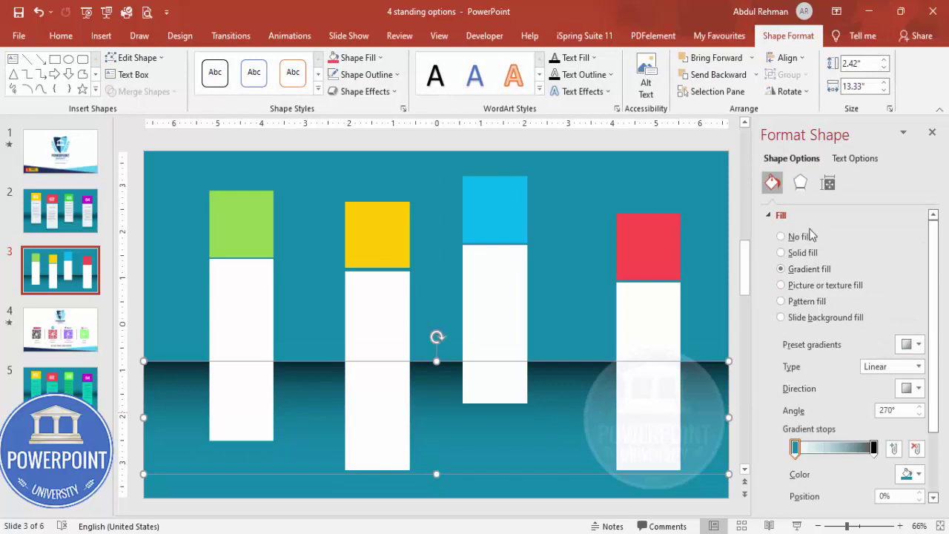
Give the band 13 pt soft edges
click(801, 184)
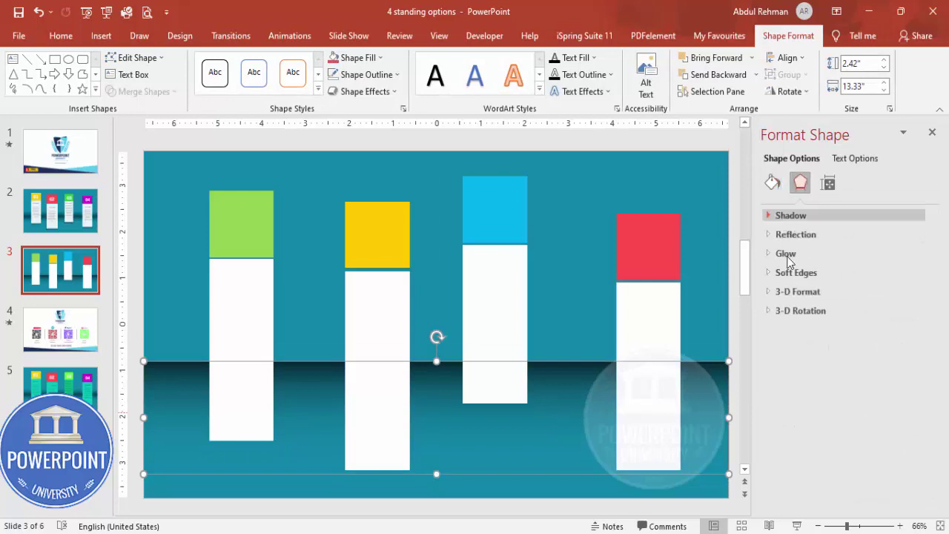
click(814, 273)
click(919, 311)
click(919, 310)
click(919, 311)
click(919, 311)
click(919, 311)
click(919, 311)
click(919, 311)
click(919, 311)
click(919, 311)
Stretch the band past both slide edges and move it slightly up
drag(144, 417, 117, 418)
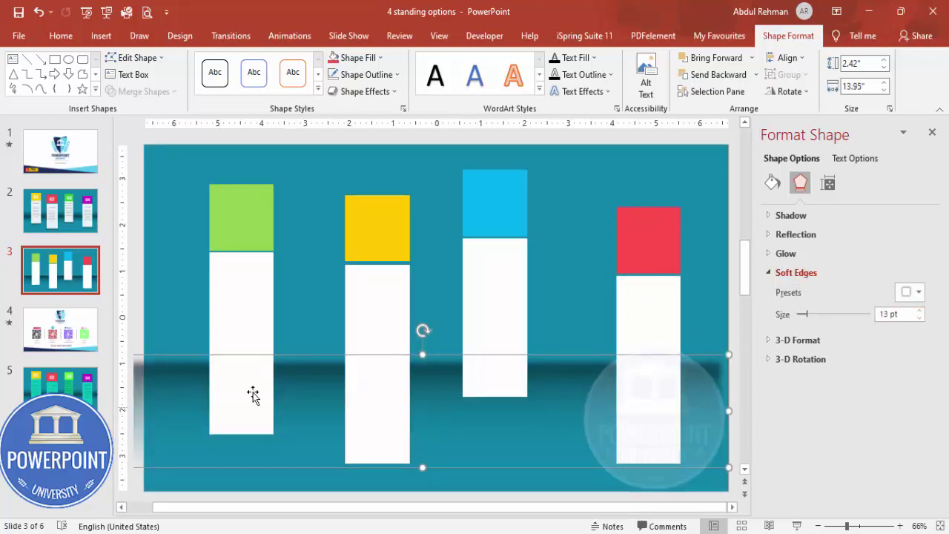
drag(724, 411, 746, 410)
drag(587, 393, 596, 311)
Flip the duplicate band vertically, nudge it up and send it behind the cards
click(789, 91)
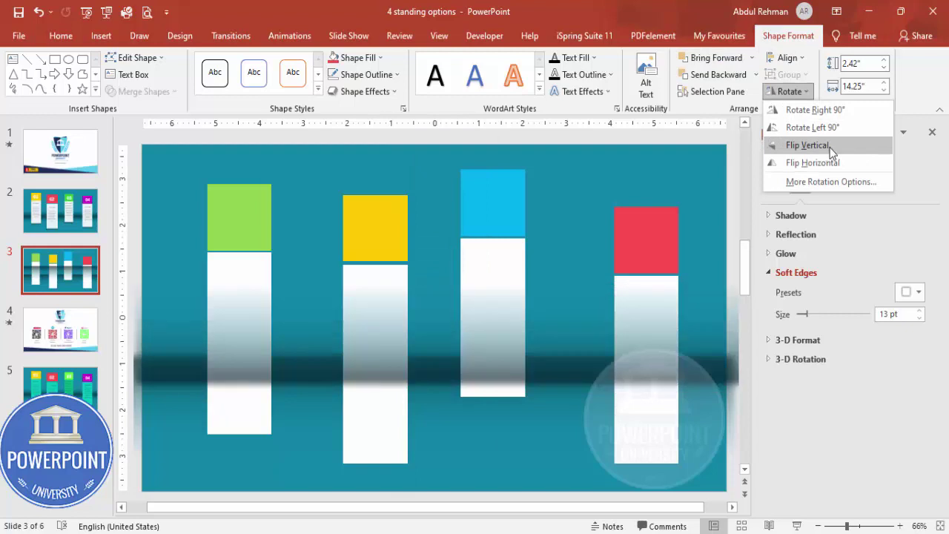
click(825, 146)
drag(590, 352, 594, 338)
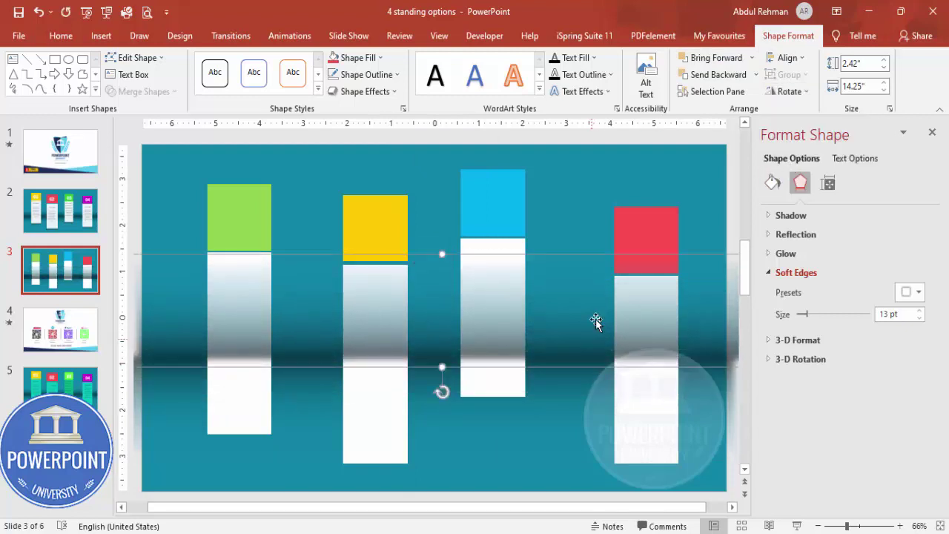
click(756, 74)
click(731, 111)
click(619, 171)
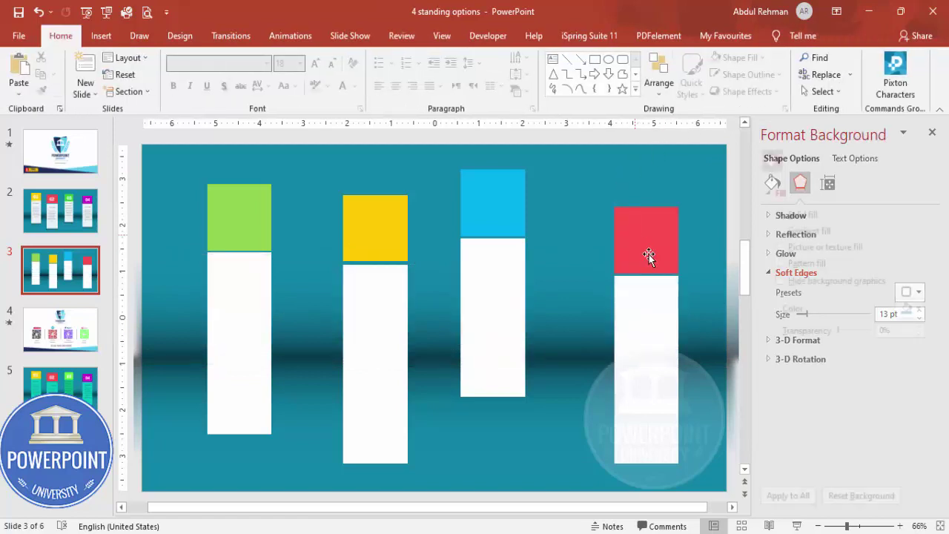
Move the band beneath the card bottoms and shift its dark gradient stop to 88%
click(717, 327)
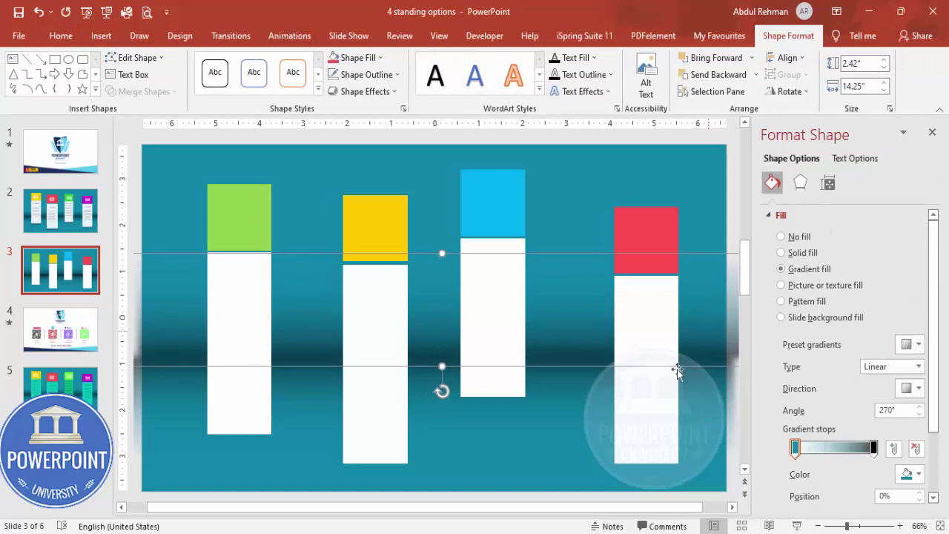
drag(690, 352, 597, 408)
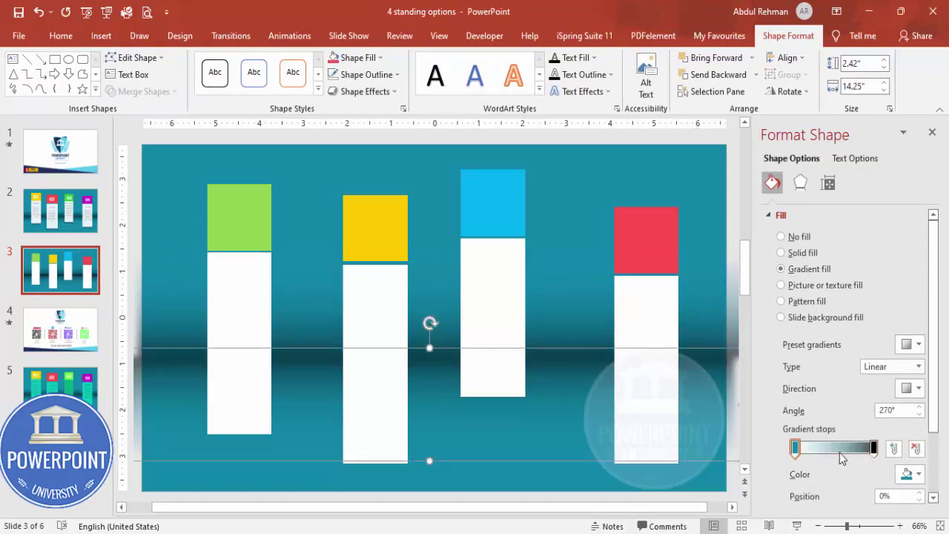
scroll(920, 442, down, 1)
drag(874, 412, 864, 417)
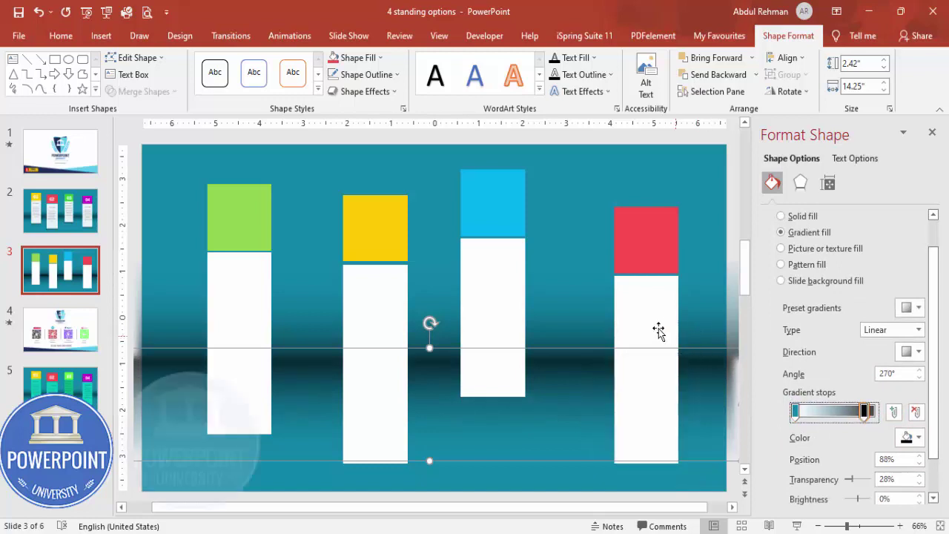
click(581, 204)
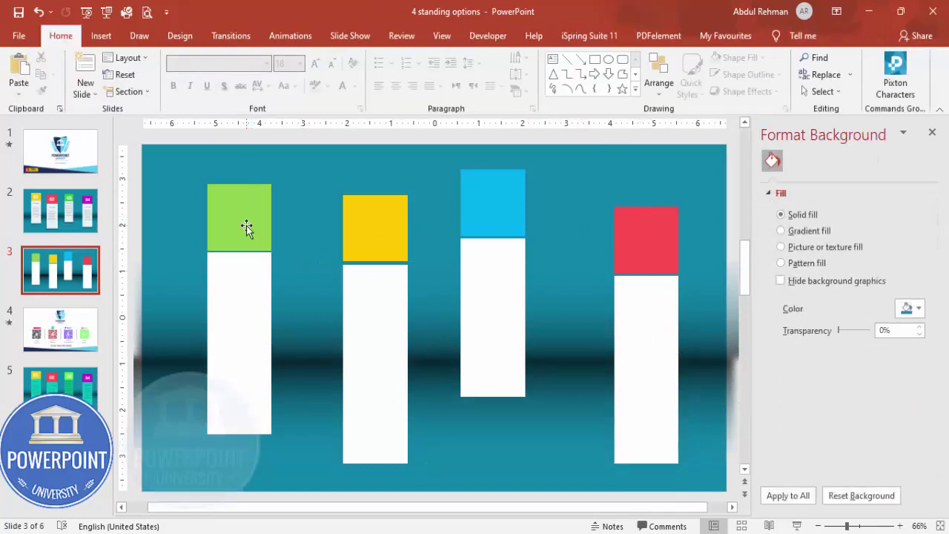
Add a centered, bold, enlarged '01' text box on the green header square
click(108, 33)
click(551, 78)
drag(223, 206, 278, 246)
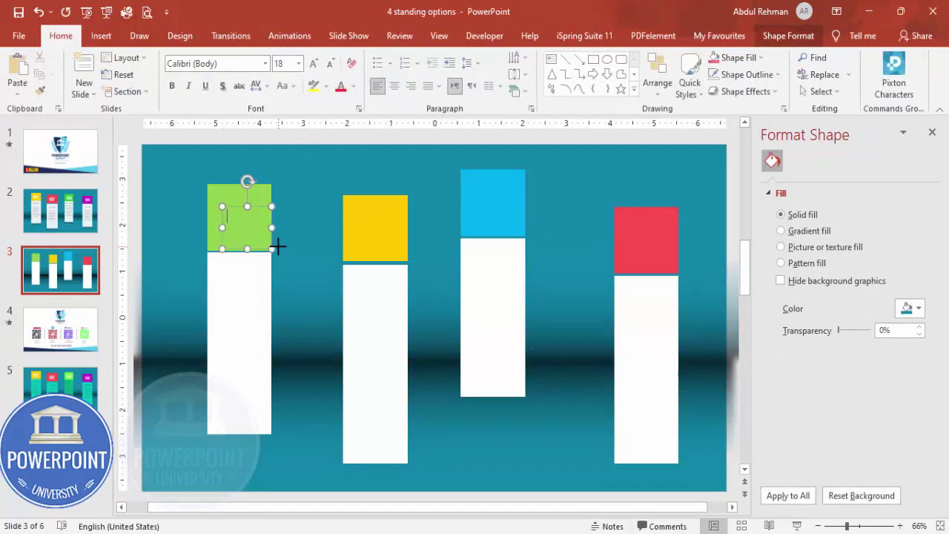
text(01)
click(263, 207)
click(396, 86)
click(173, 86)
click(315, 64)
click(314, 64)
click(314, 64)
click(315, 63)
click(315, 63)
click(315, 64)
click(314, 64)
click(314, 64)
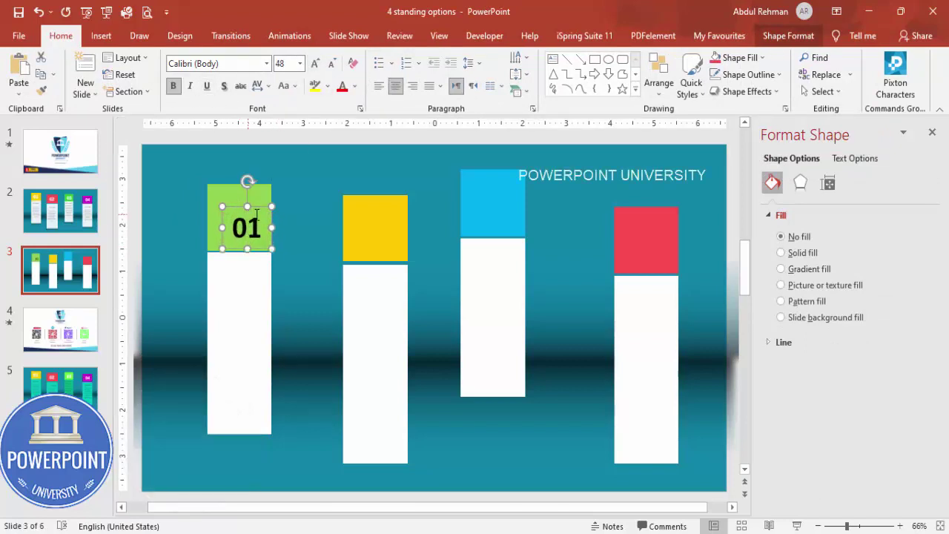
drag(261, 210, 658, 223)
Change the copied labels on the yellow, blue and red headers to 02, 03 and 04
click(383, 227)
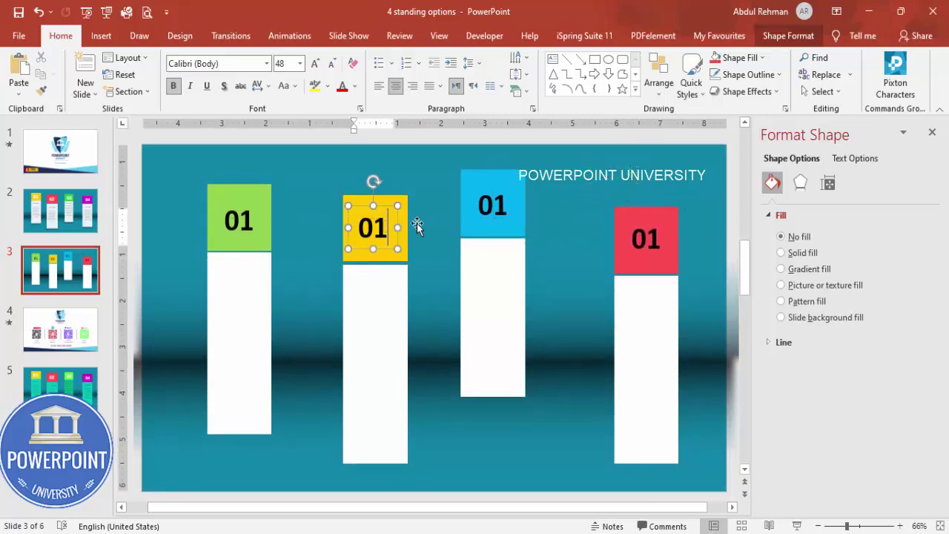
key(BackSpace)
text(2)
click(508, 205)
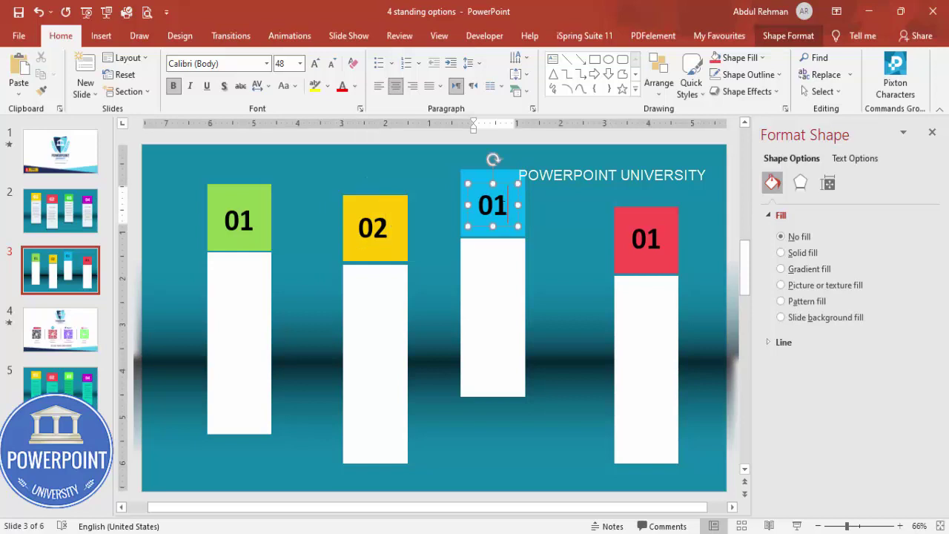
click(661, 239)
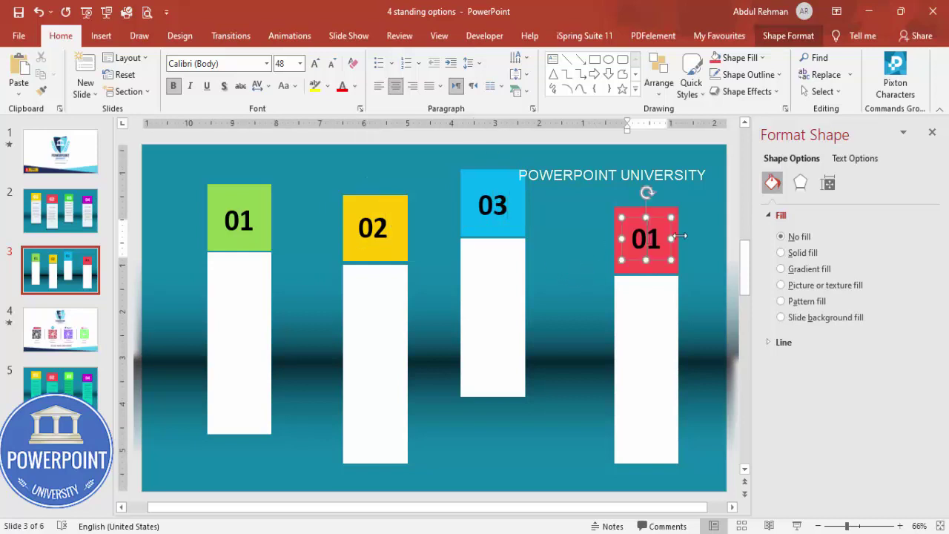
key(BackSpace)
text(4)
Duplicate the dark band and shrink the copy into a strip along card 01's bottom edge
click(295, 436)
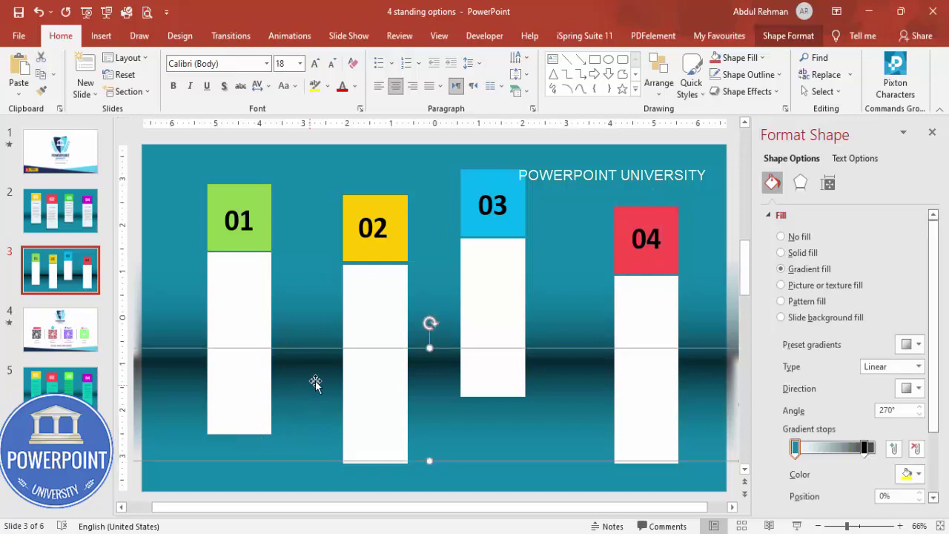
key(ctrl+d)
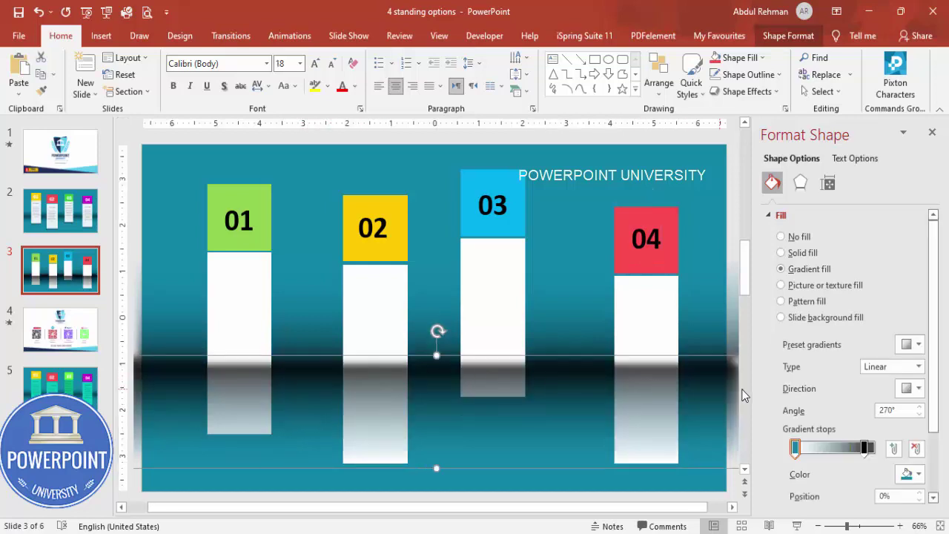
drag(717, 424, 279, 434)
drag(171, 465, 214, 452)
drag(284, 433, 268, 438)
Adjust the strip's gradient stops so the fade shifts and the dark end is fully opaque
scroll(789, 417, down, 1)
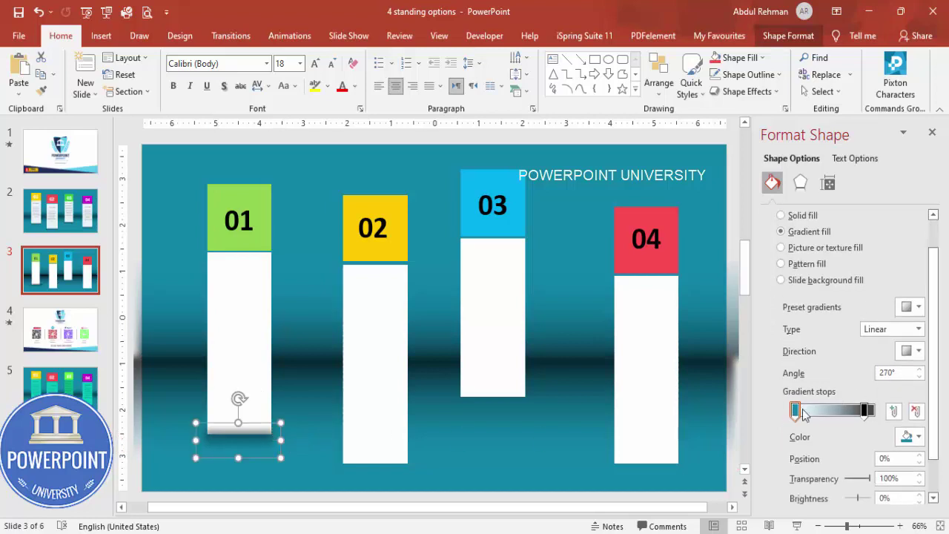
drag(797, 414, 816, 414)
click(865, 412)
drag(855, 476, 841, 479)
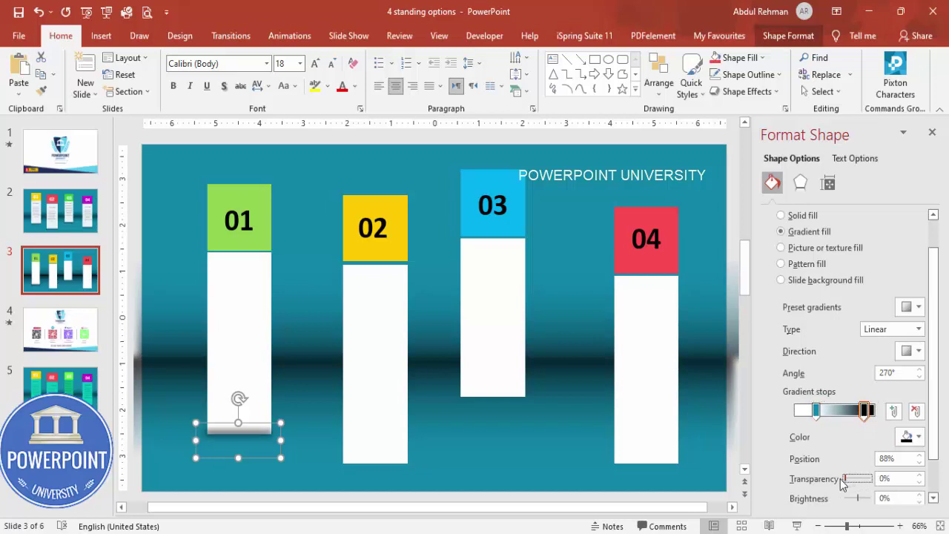
Give the shadow strip a 9 pt Soft Edges effect
click(802, 184)
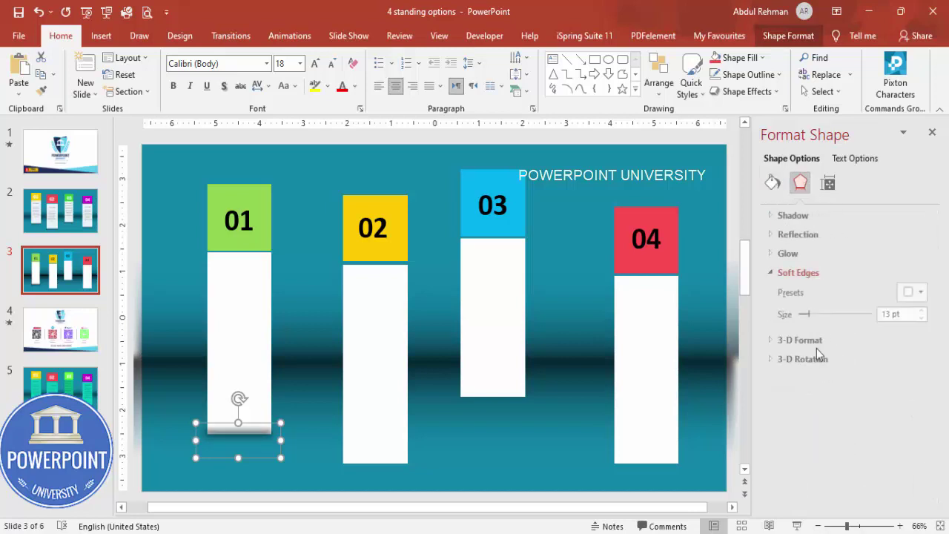
click(920, 318)
click(919, 318)
click(920, 318)
click(920, 319)
Position the shadow strip under card 01 and place duplicates under cards 02, 03 and 04
drag(254, 435, 339, 524)
drag(353, 457, 416, 423)
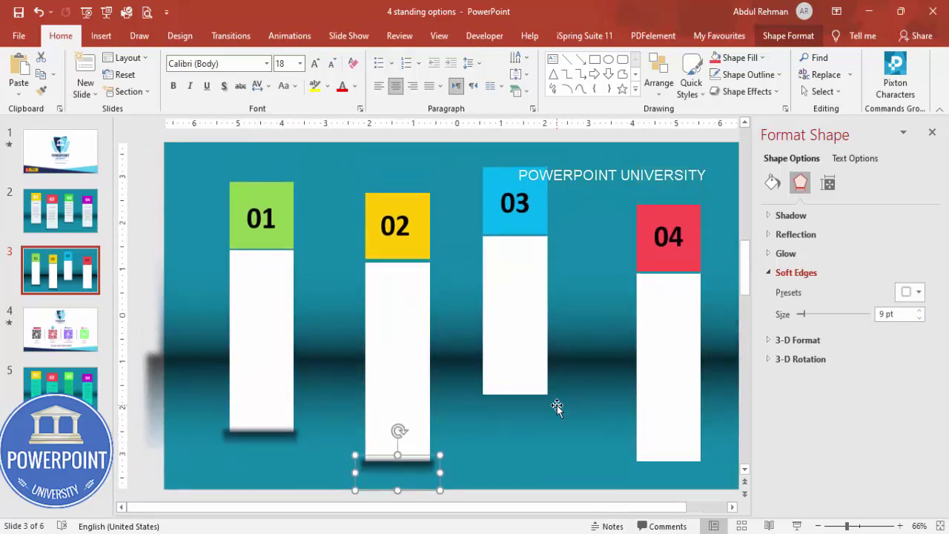
key(ctrl+d)
drag(492, 459, 586, 397)
key(ctrl+d)
drag(591, 331, 616, 464)
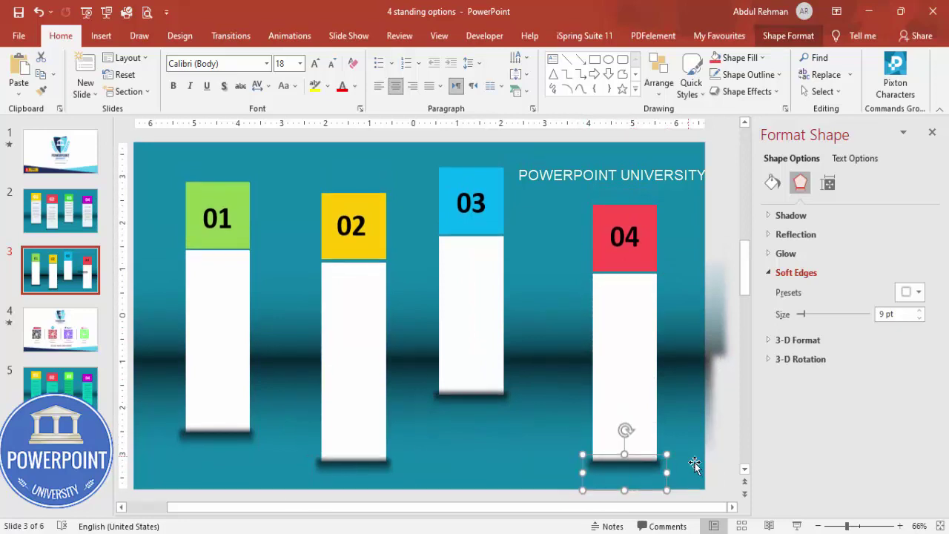
click(721, 431)
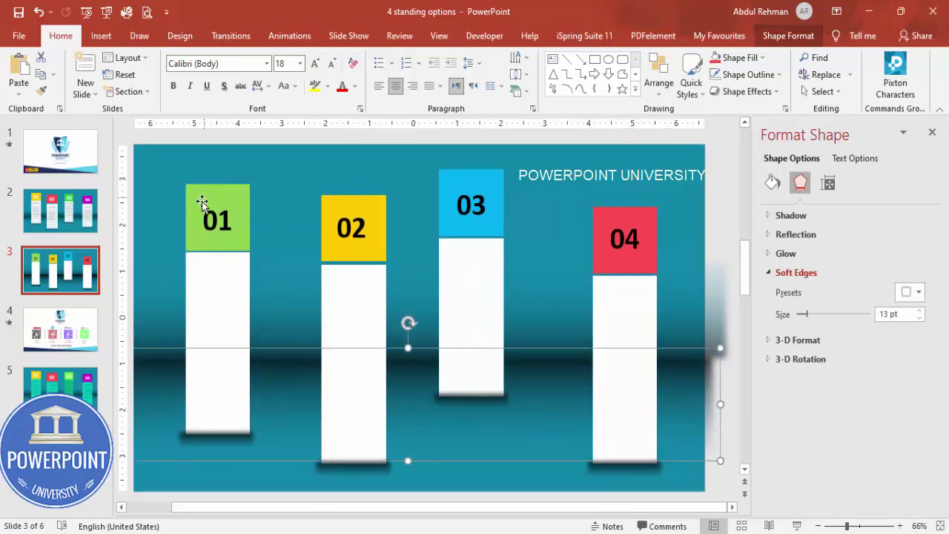
Draw a text box in card 01 and fill it with =lorem(1) placeholder text
click(101, 36)
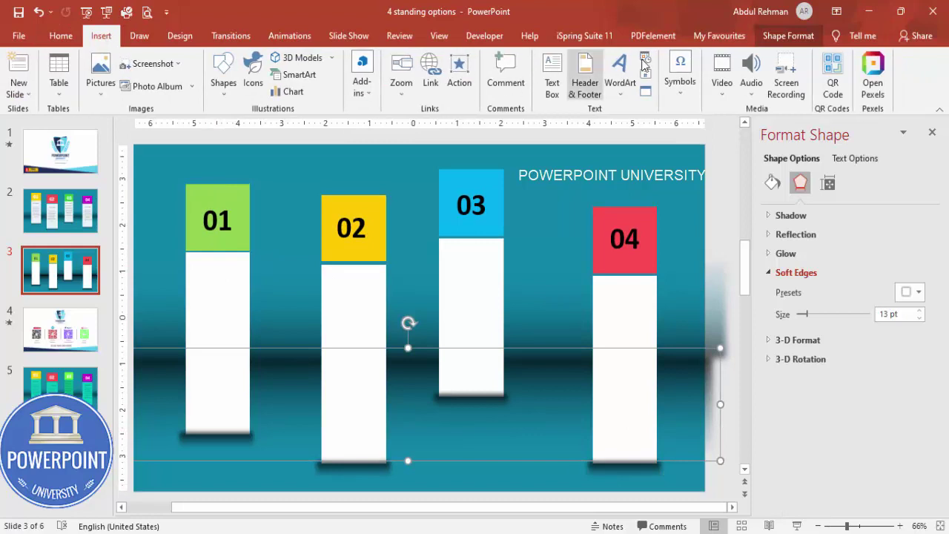
click(552, 75)
drag(195, 270, 264, 332)
text(=lorem(1))
key(Return)
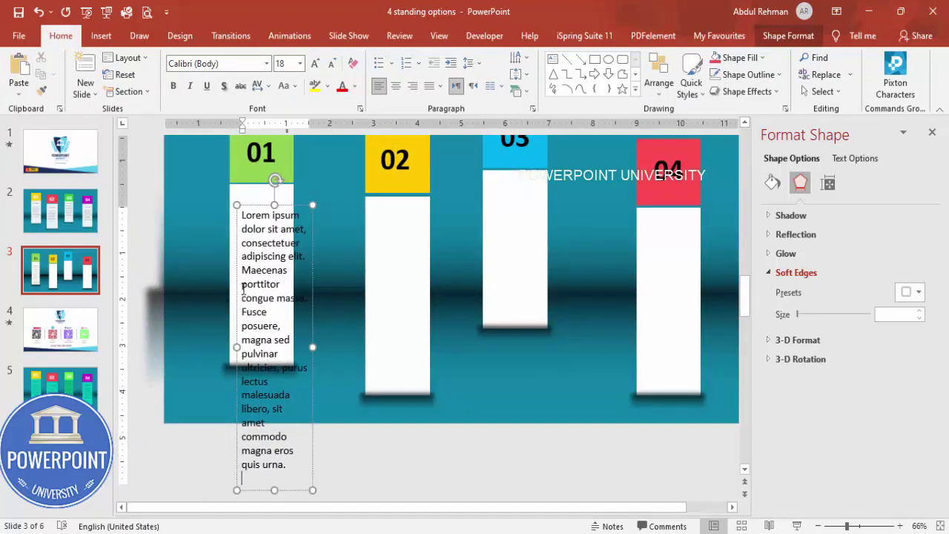
Delete the paragraph text from 'porttitor' onward and narrow the box to fit the card
drag(243, 289, 351, 525)
key(Delete)
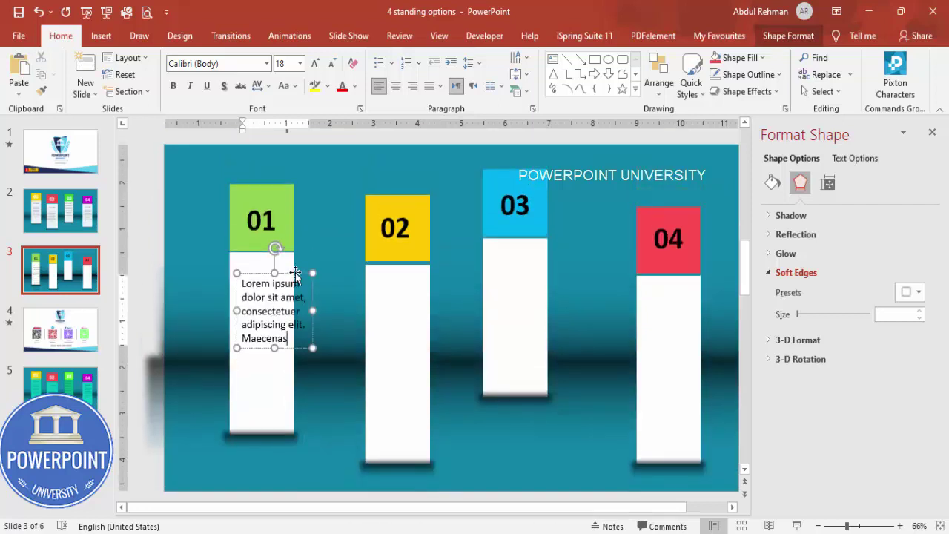
click(310, 328)
drag(315, 311, 290, 312)
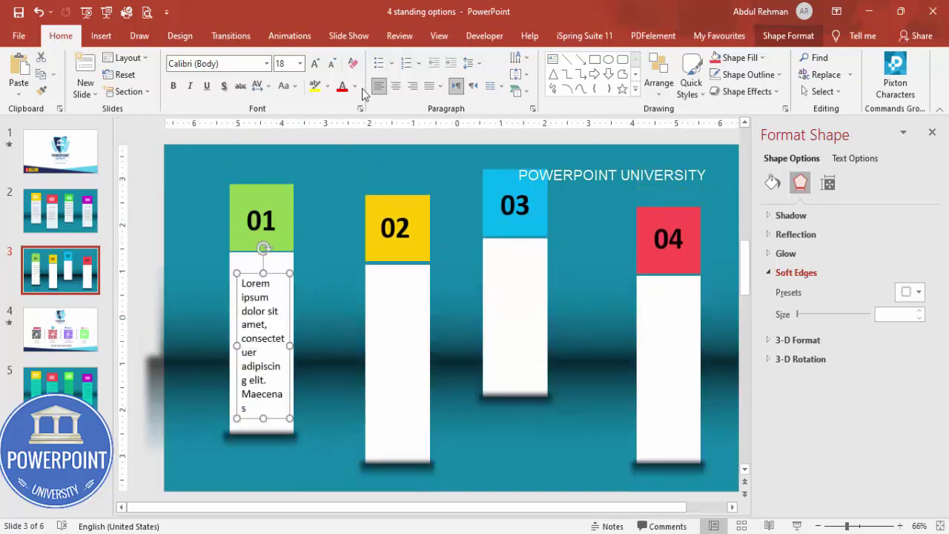
Center the paragraph, set it to 12 pt, and move it lower in card 01
click(395, 86)
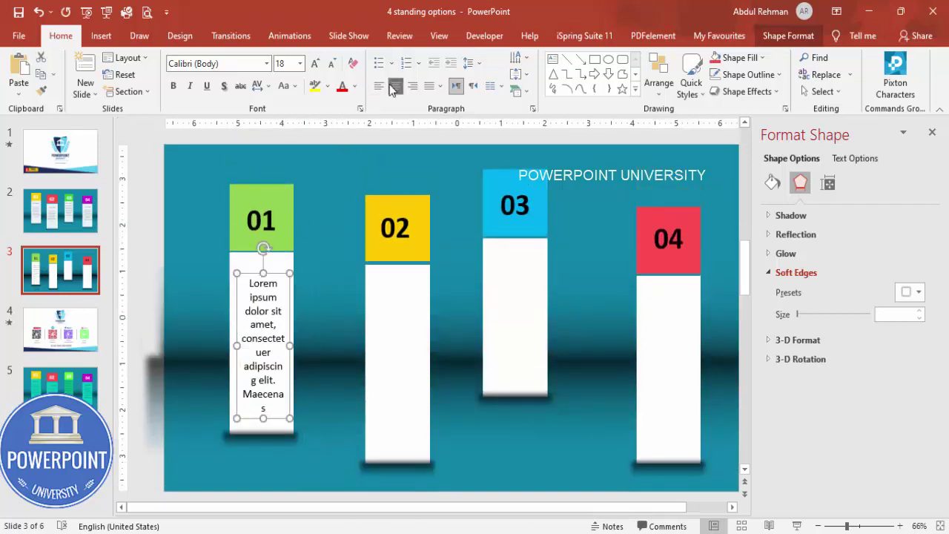
click(335, 64)
click(335, 63)
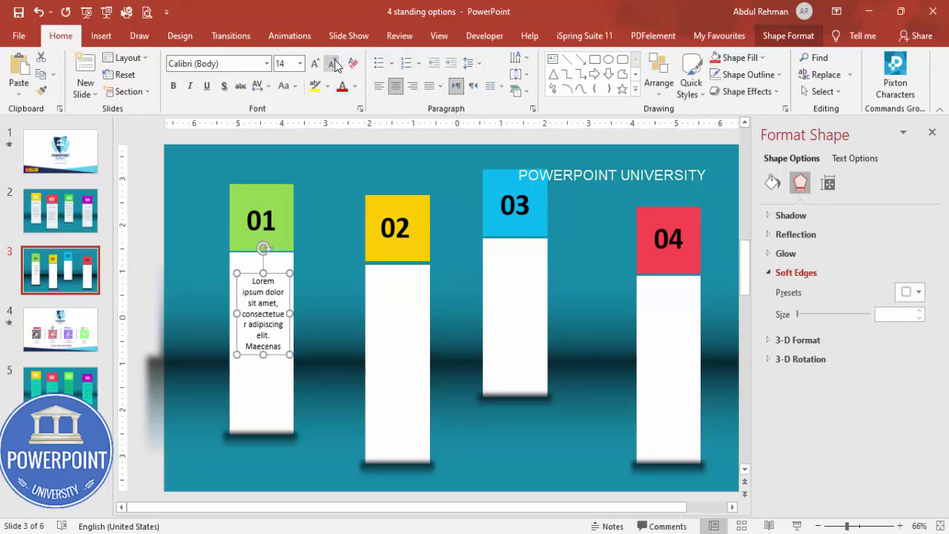
click(335, 63)
drag(273, 274, 523, 269)
Copy the paragraph into card 04 and center it within that card
drag(528, 319, 647, 291)
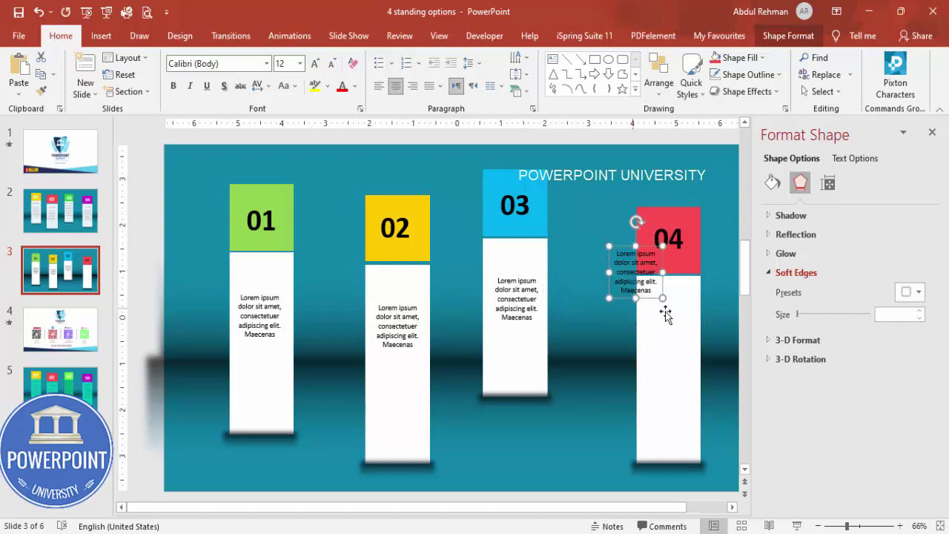
drag(638, 245, 665, 312)
click(101, 35)
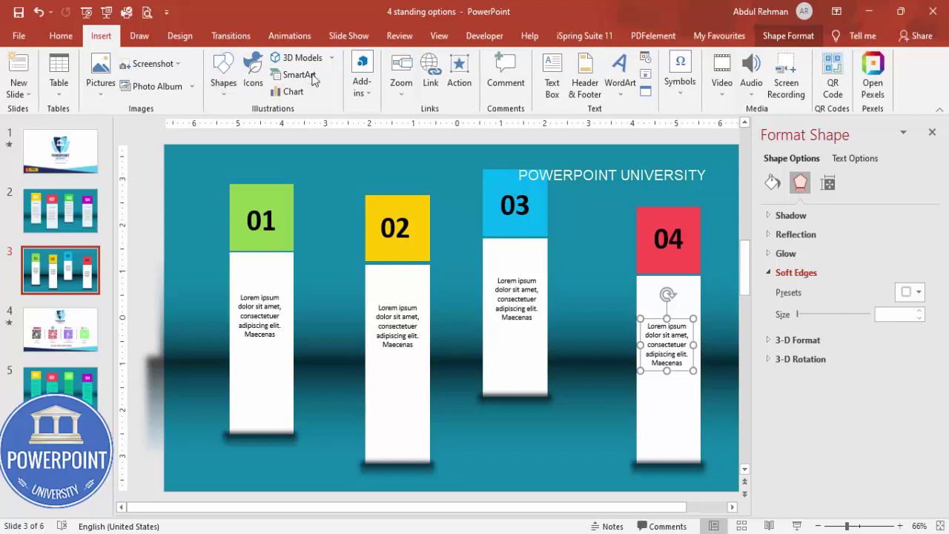